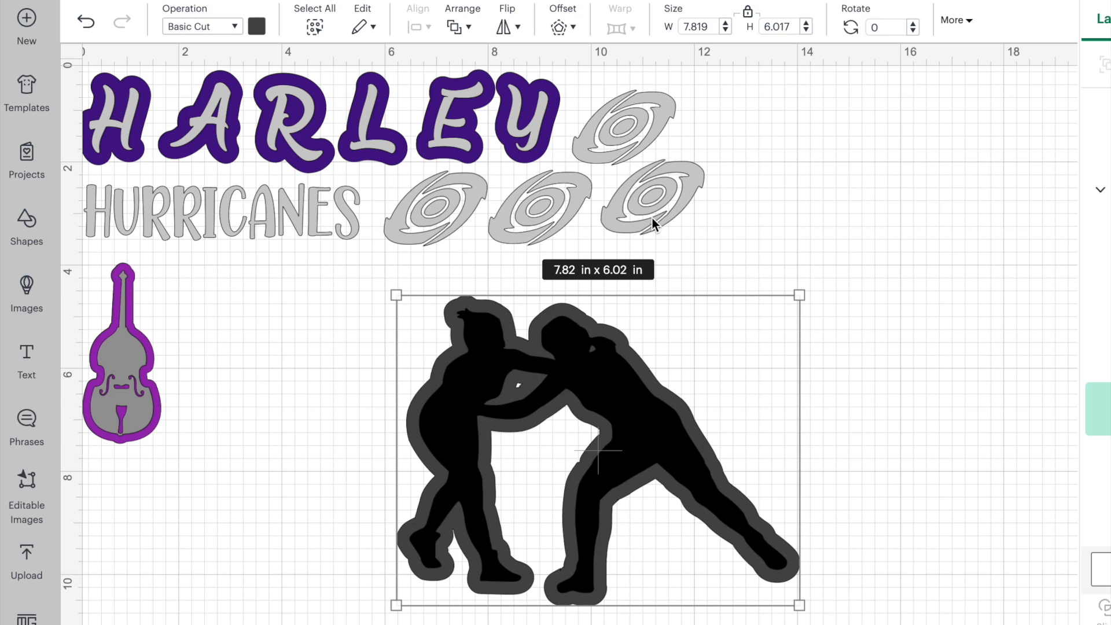
- Recolor the wrestlers' offset outline to the dark purple used around the name lettering
{"action": "left_click", "coordinate": [256, 26]}
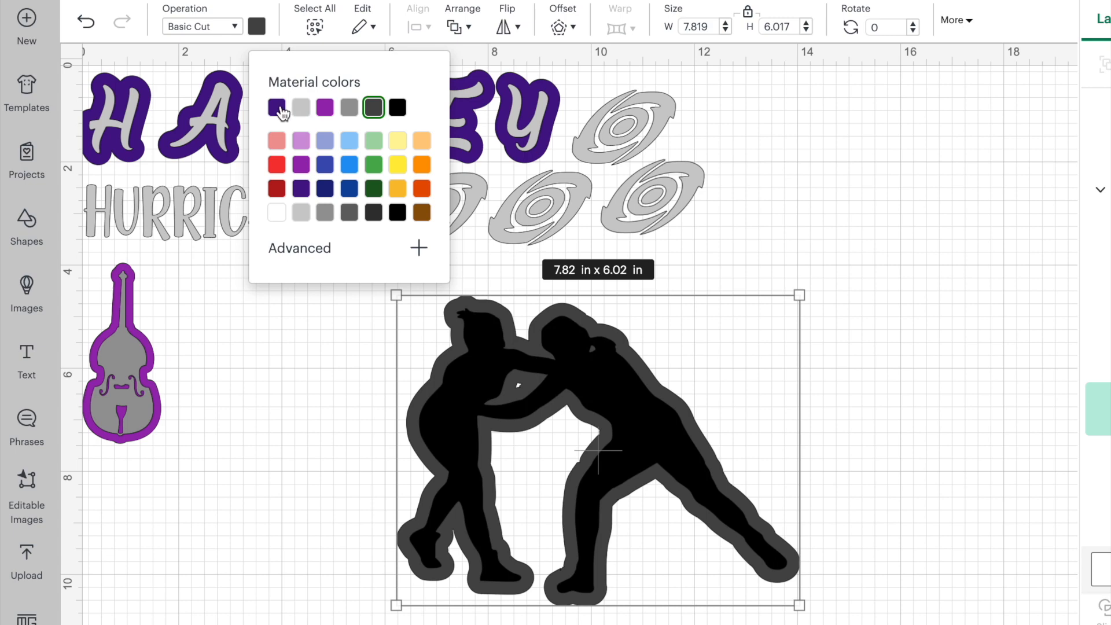
{"action": "left_click", "coordinate": [277, 107]}
{"action": "left_click", "coordinate": [290, 529]}
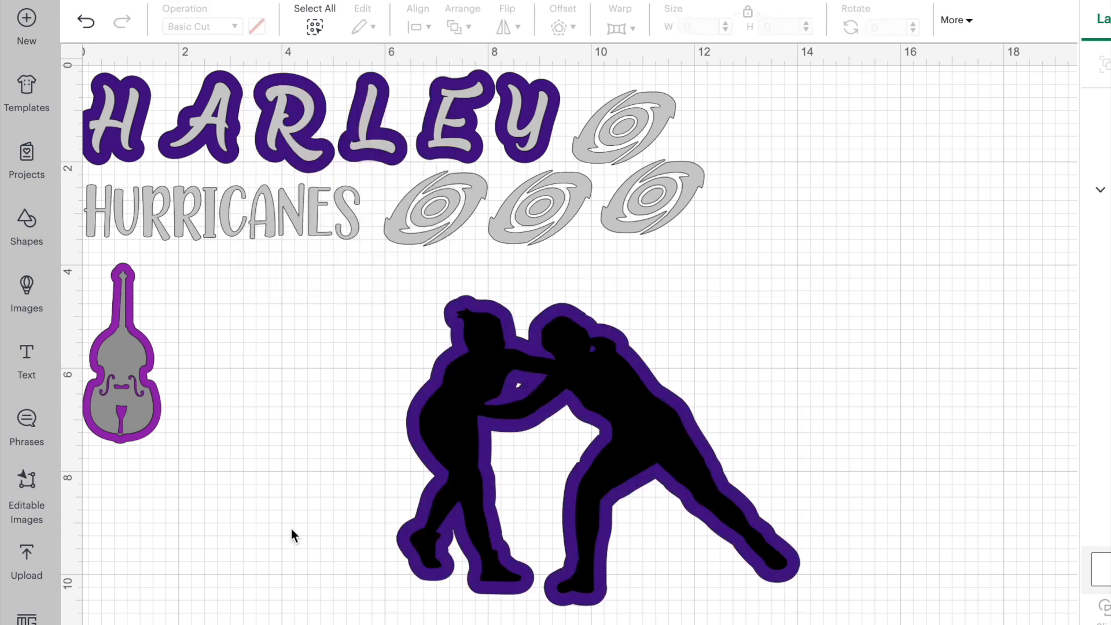
{"action": "left_click", "coordinate": [449, 445]}
{"action": "left_click", "coordinate": [257, 503]}
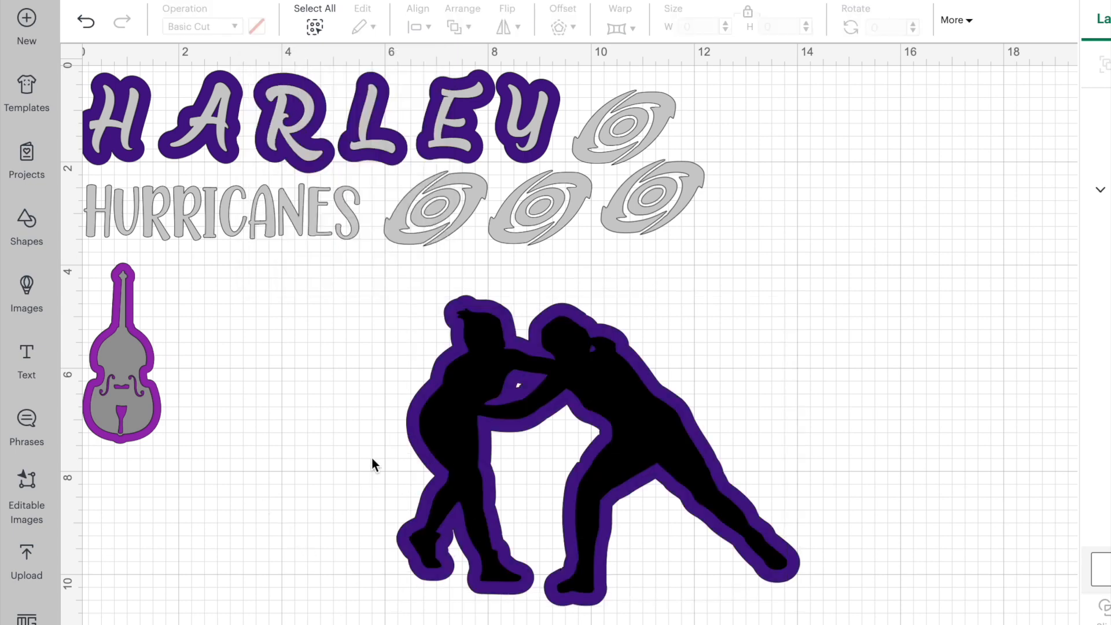
- Recolor the wrestlers' offset outline to the brighter purple used for the bass outline
{"action": "left_click", "coordinate": [409, 438]}
{"action": "left_click", "coordinate": [257, 28]}
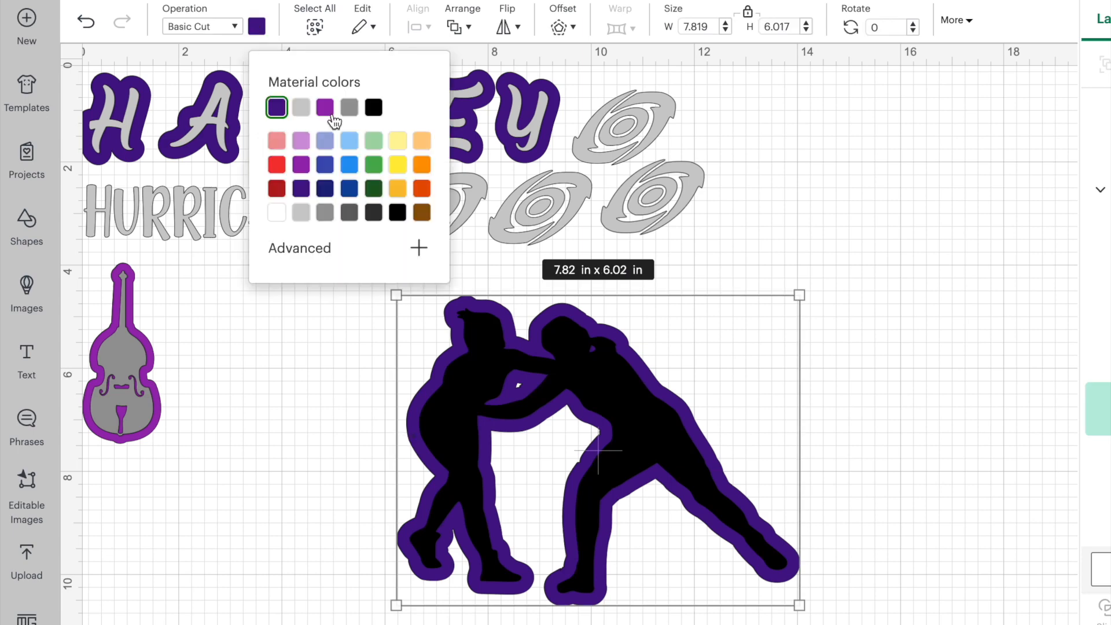
{"action": "left_click", "coordinate": [325, 108]}
{"action": "left_click", "coordinate": [338, 439]}
- Recolor the wrestler silhouette to the bass's medium gray and move it with its outline beside the hurricane symbols
{"action": "left_click", "coordinate": [449, 435]}
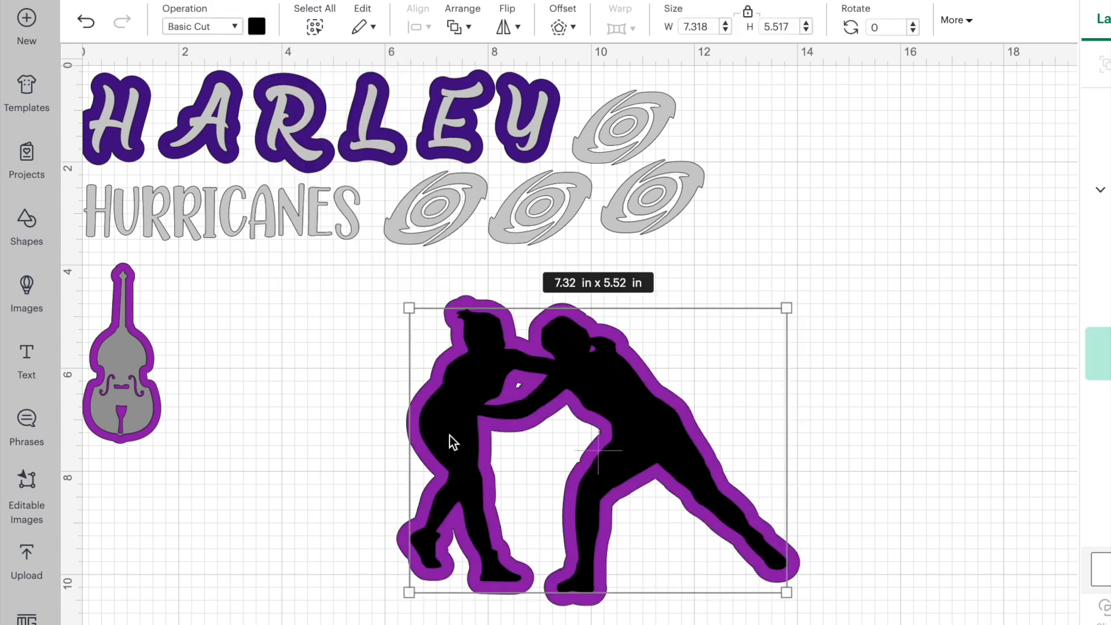
{"action": "left_click", "coordinate": [256, 27]}
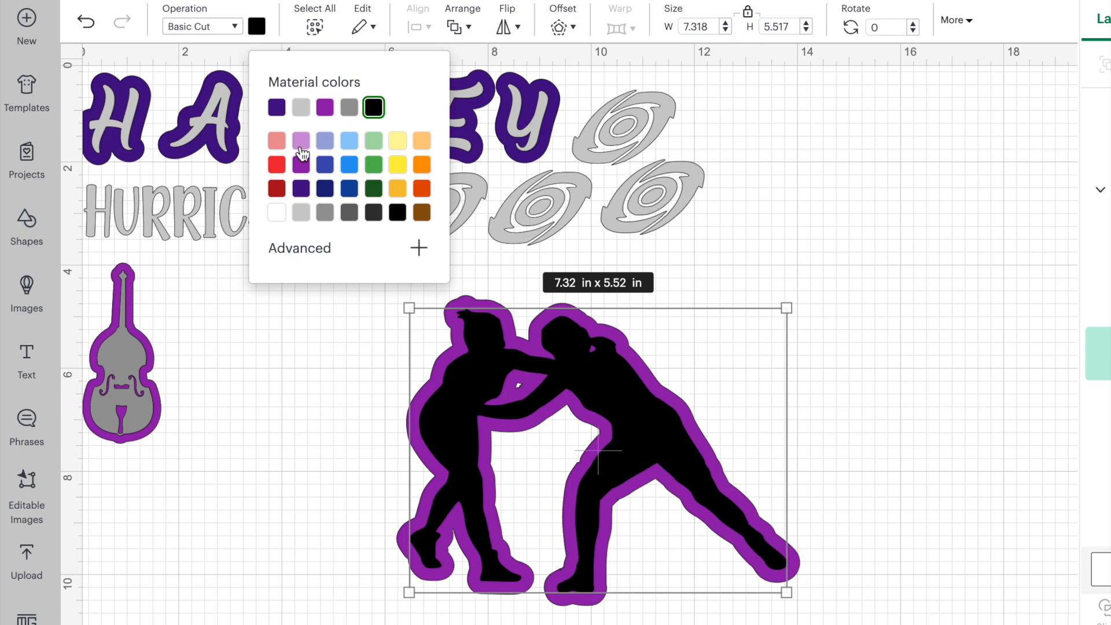
{"action": "left_click", "coordinate": [351, 107]}
{"action": "left_click", "coordinate": [298, 452]}
{"action": "left_click_drag", "start_coordinate": [814, 360], "coordinate": [431, 595]}
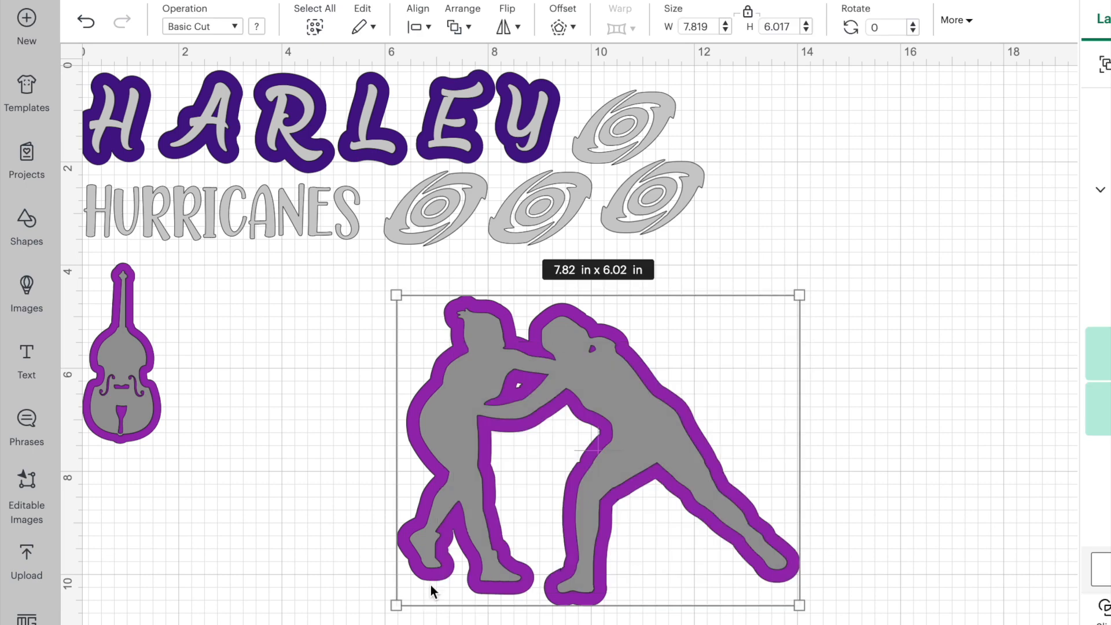
{"action": "left_click_drag", "start_coordinate": [474, 560], "coordinate": [762, 353]}
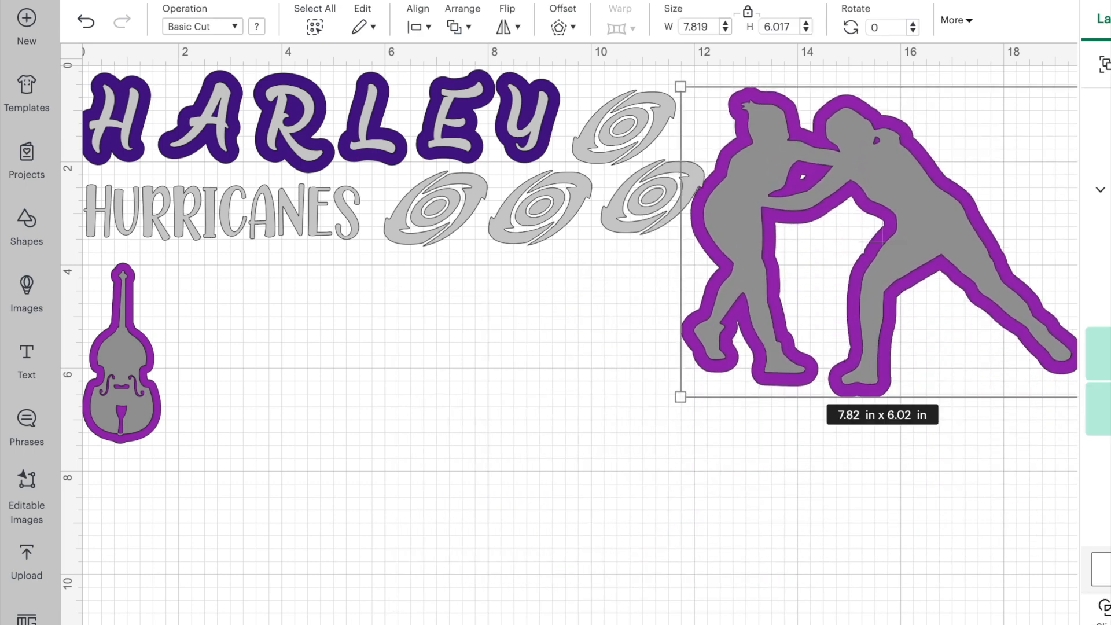
- Add the text "Varsity" and enlarge it to about 5.14 × 1.81 in in the empty area below the lettering
{"action": "left_click", "coordinate": [46, 362]}
{"action": "left_click", "coordinate": [141, 330]}
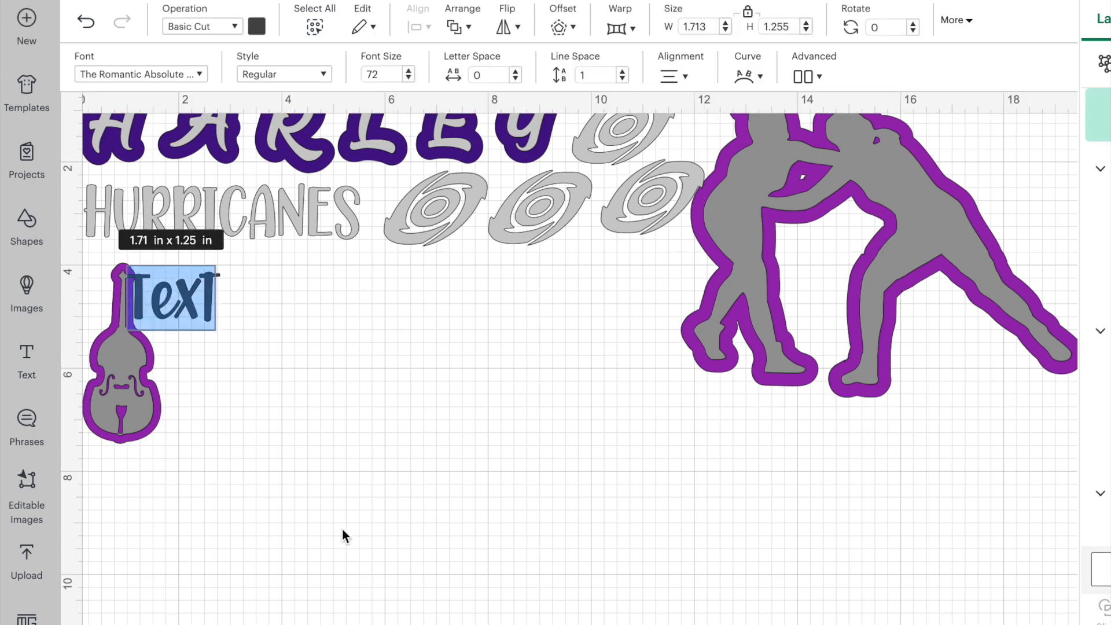
{"action": "type", "text": "Varsi"}
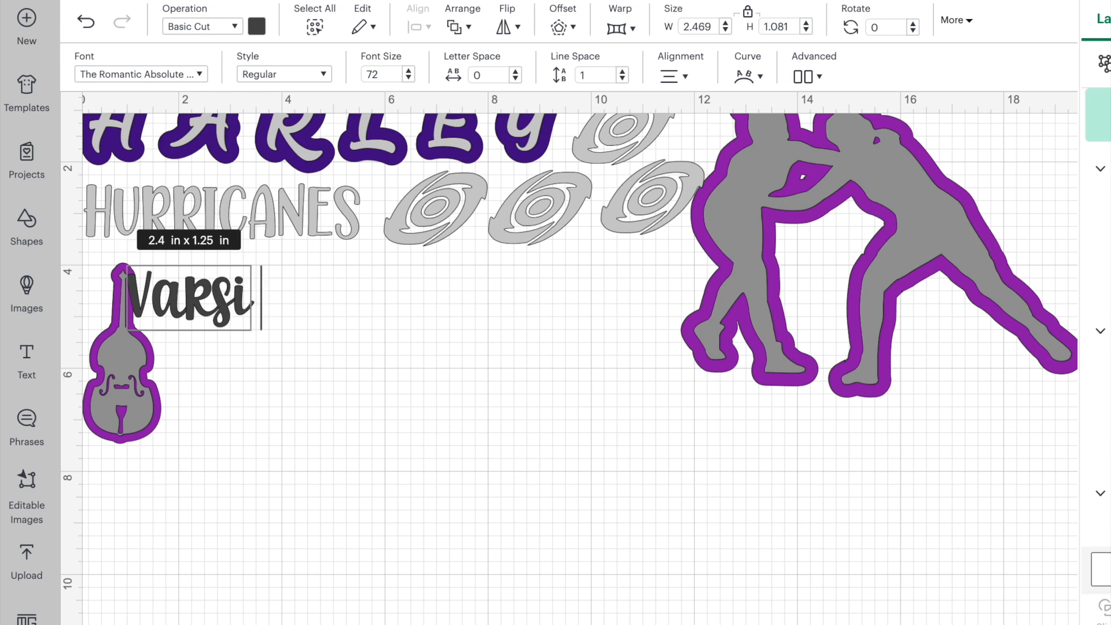
{"action": "type", "text": "ty"}
{"action": "left_click", "coordinate": [419, 462]}
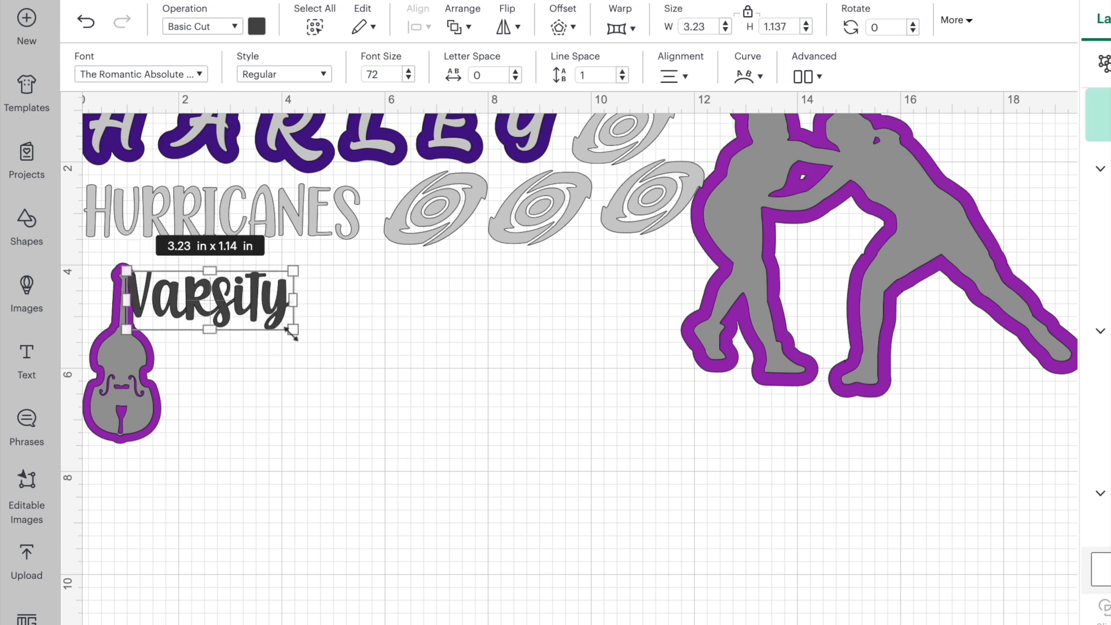
{"action": "left_click_drag", "start_coordinate": [292, 330], "coordinate": [390, 364]}
{"action": "left_click_drag", "start_coordinate": [281, 324], "coordinate": [466, 488]}
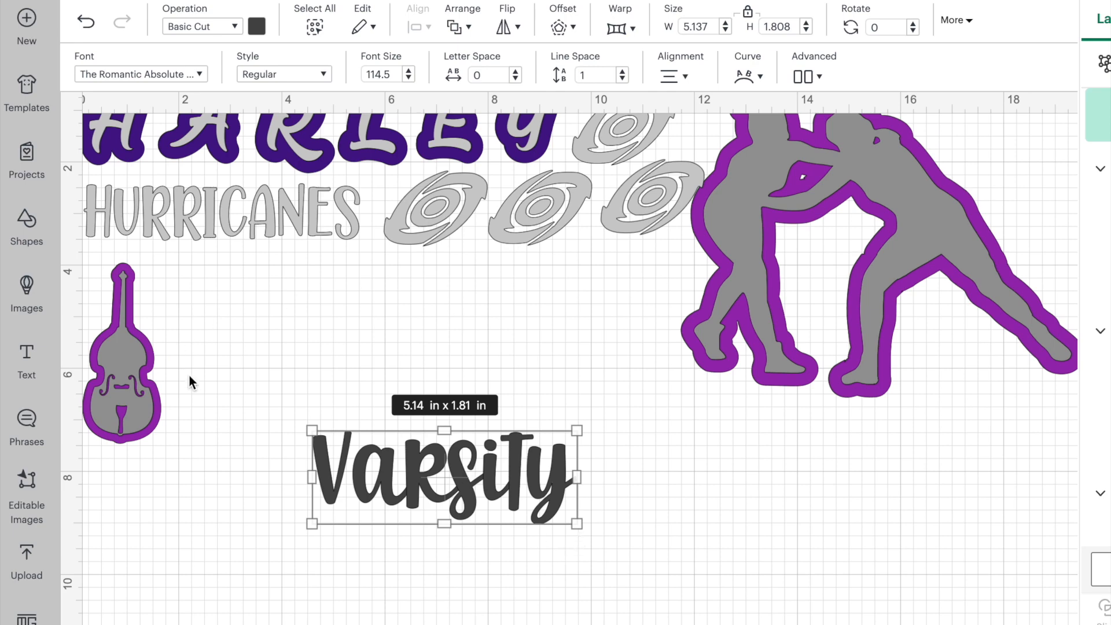
- Try The Romantic Absolute Script font on the Varsity text and move the word below the wrestlers
{"action": "left_click", "coordinate": [181, 72]}
{"action": "left_click", "coordinate": [265, 291]}
{"action": "left_click", "coordinate": [598, 337]}
{"action": "left_click_drag", "start_coordinate": [507, 483], "coordinate": [763, 510]}
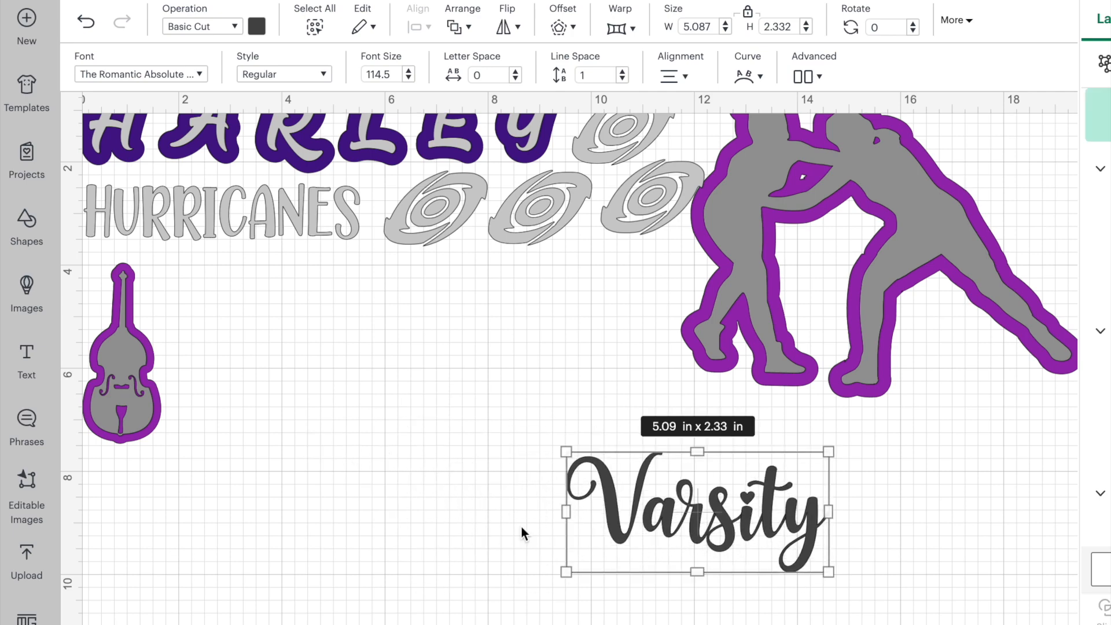
- Try the Trattatello, Unicorn Milkshake and Wedding fonts and the one below Whatafont Italic on the Varsity text
{"action": "left_click", "coordinate": [200, 77]}
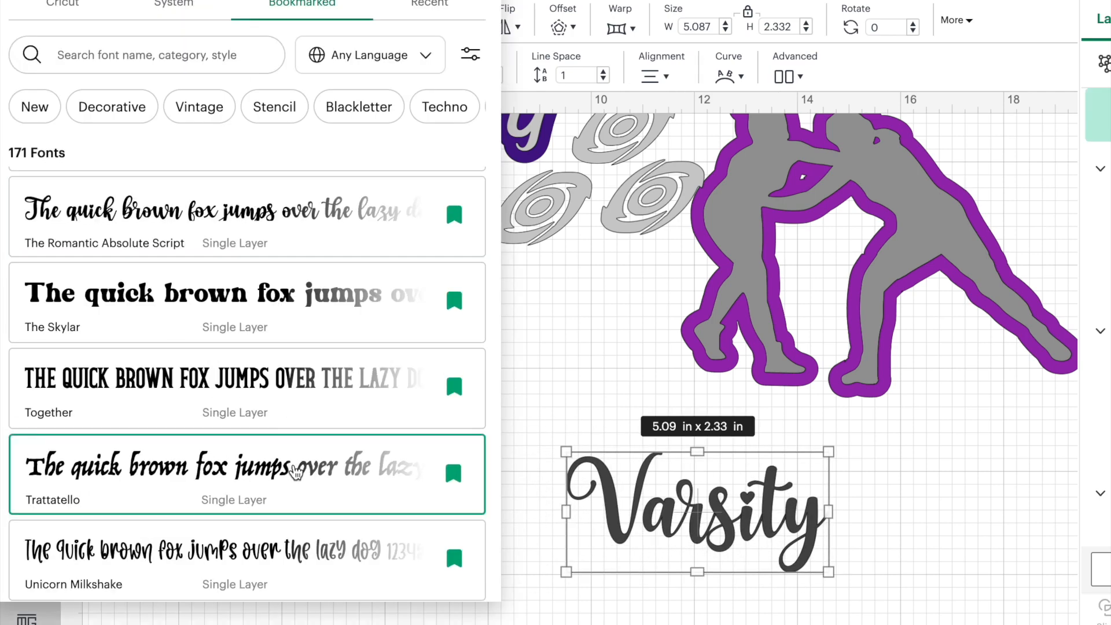
{"action": "left_click", "coordinate": [296, 471]}
{"action": "left_click", "coordinate": [295, 547]}
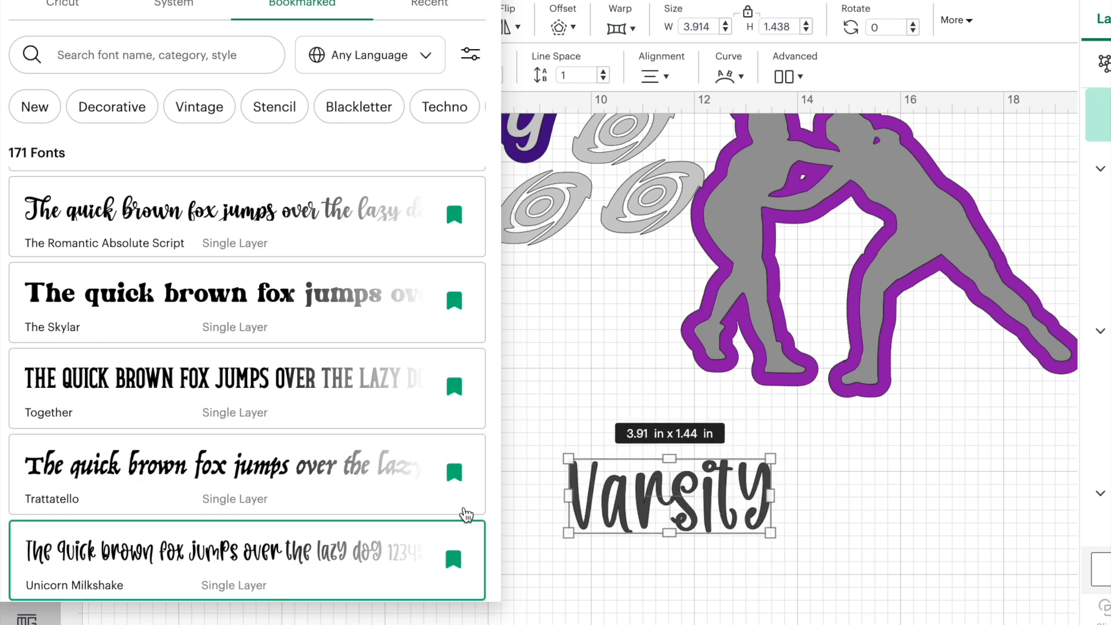
{"action": "left_click_drag", "start_coordinate": [493, 527], "coordinate": [506, 614]}
{"action": "left_click", "coordinate": [366, 436]}
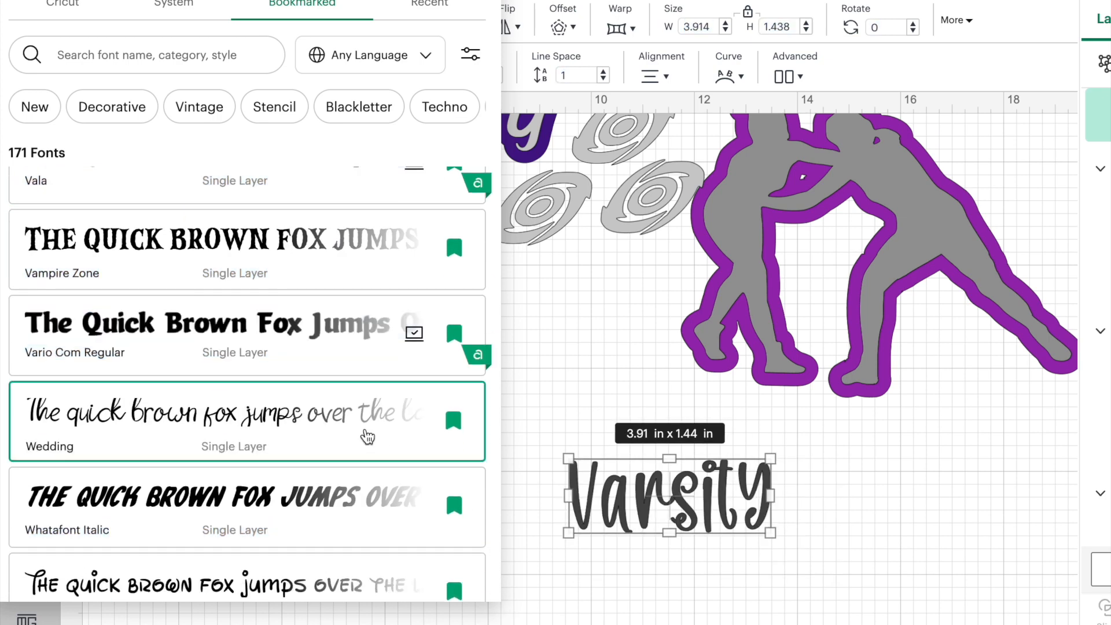
{"action": "left_click", "coordinate": [350, 572]}
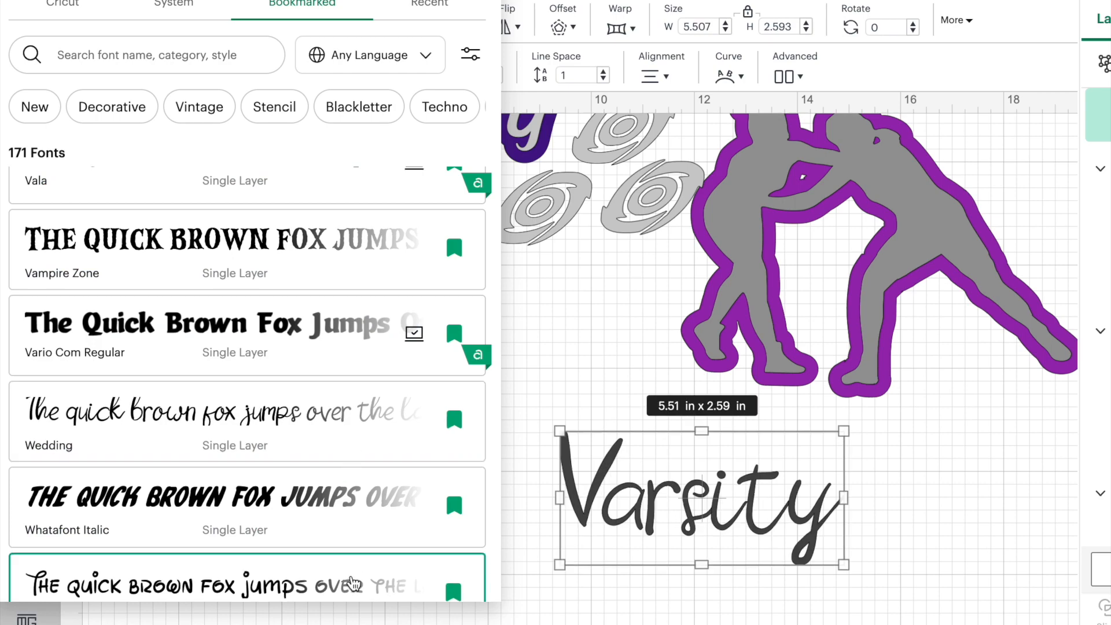
- Try the Smile, SignPainter and Savoye LET fonts and the bold one below Scary Yikes on the Varsity text
{"action": "left_click_drag", "start_coordinate": [490, 228], "coordinate": [491, 112]}
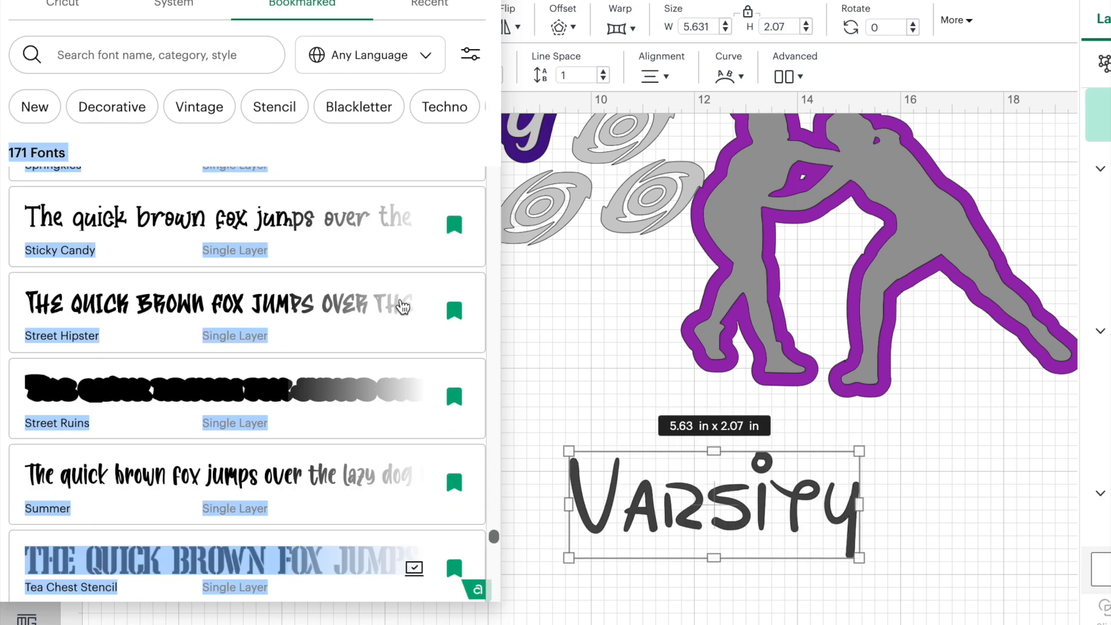
{"action": "left_click_drag", "start_coordinate": [495, 532], "coordinate": [487, 145]}
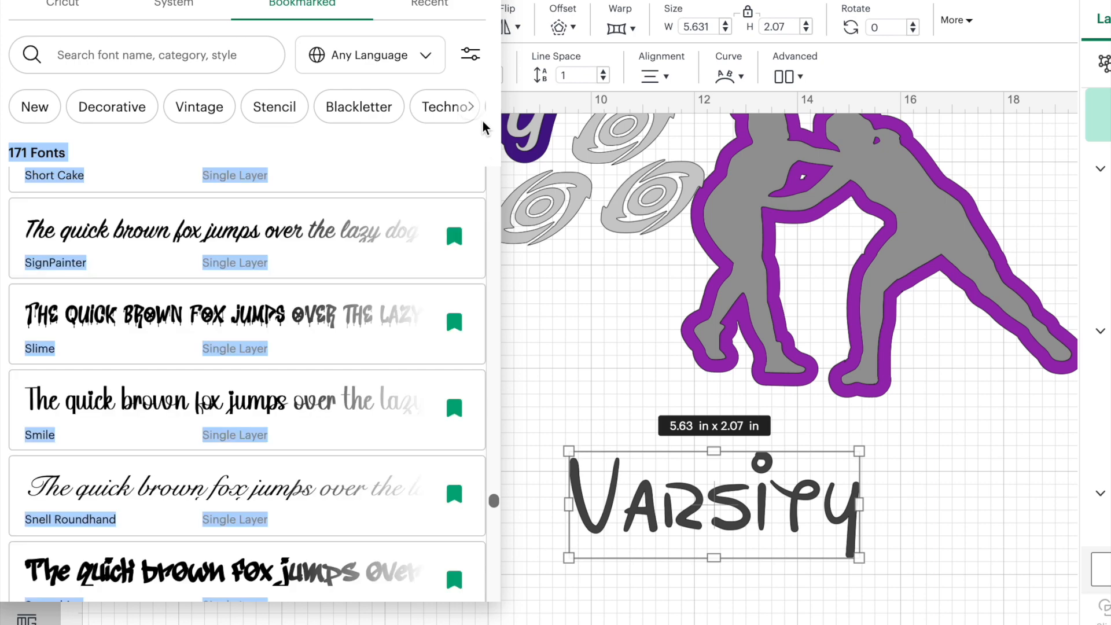
{"action": "left_click", "coordinate": [359, 417]}
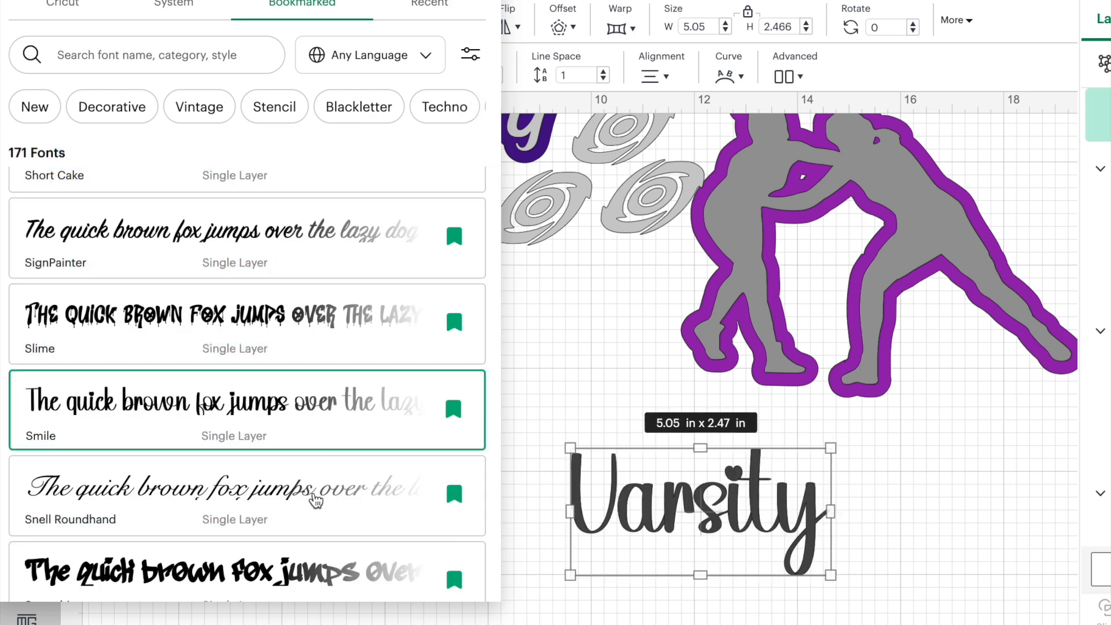
{"action": "left_click", "coordinate": [343, 210]}
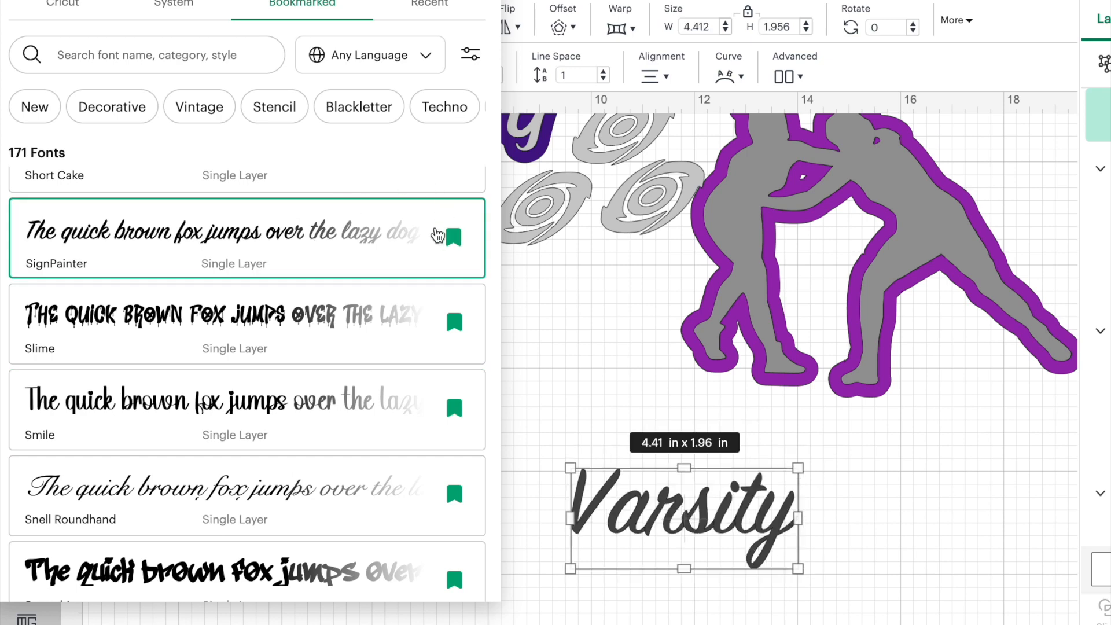
{"action": "left_click_drag", "start_coordinate": [489, 201], "coordinate": [489, 144]}
{"action": "left_click", "coordinate": [380, 418]}
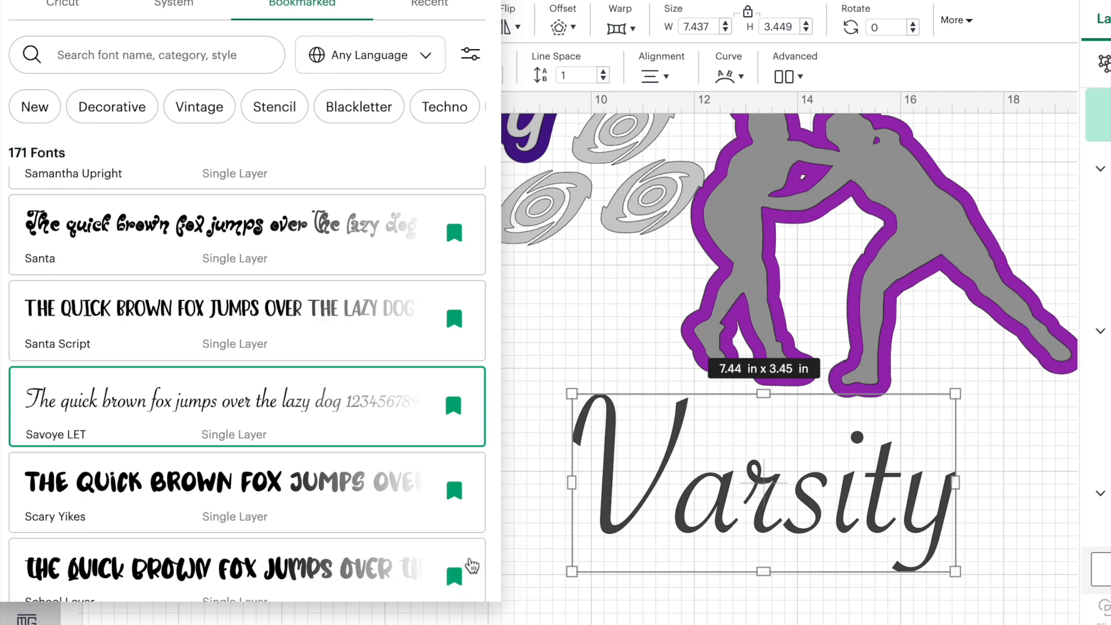
{"action": "left_click", "coordinate": [480, 578]}
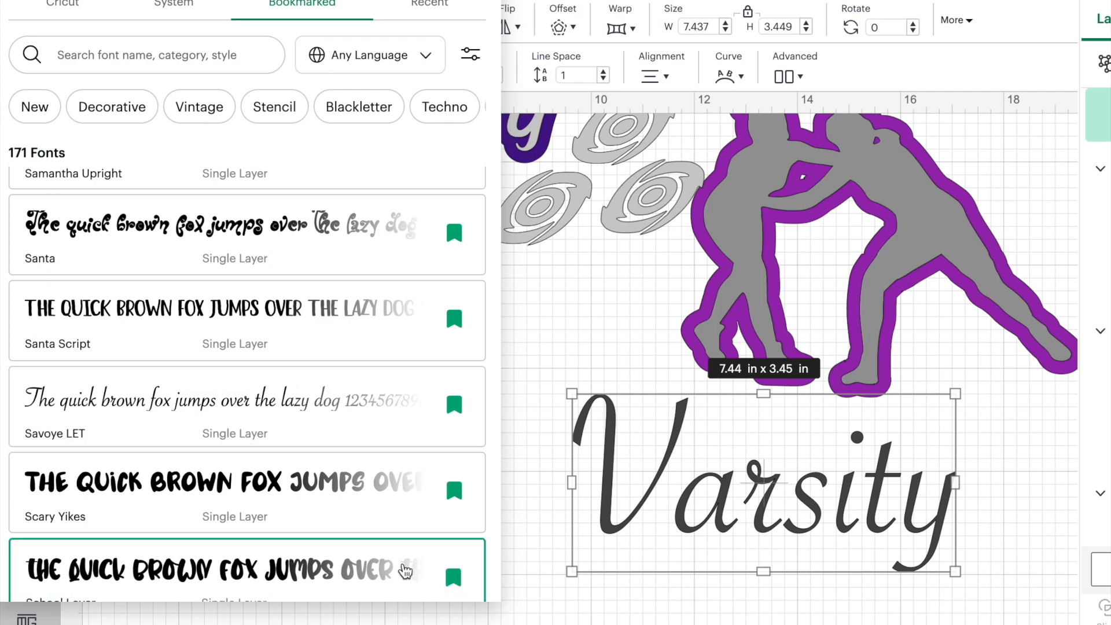
- Browse the bookmarked fonts and compare Kayla, Hello Groovy and the font below Komika on the Varsity text
{"action": "left_click_drag", "start_coordinate": [489, 557], "coordinate": [493, 618]}
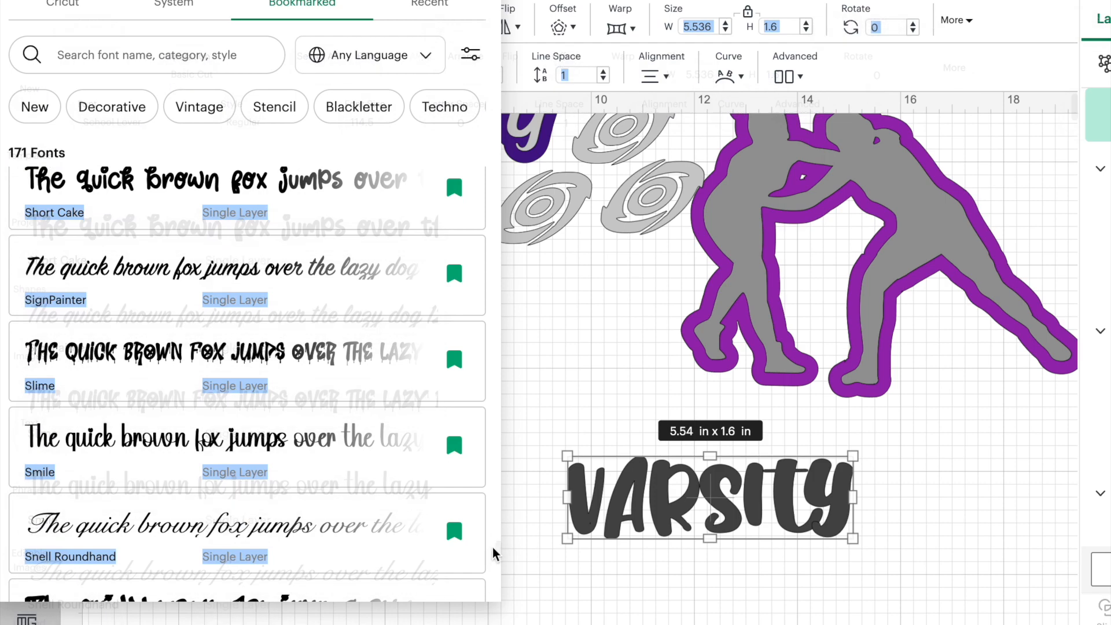
{"action": "left_click_drag", "start_coordinate": [492, 554], "coordinate": [490, 599]}
{"action": "left_click_drag", "start_coordinate": [491, 517], "coordinate": [495, 553]}
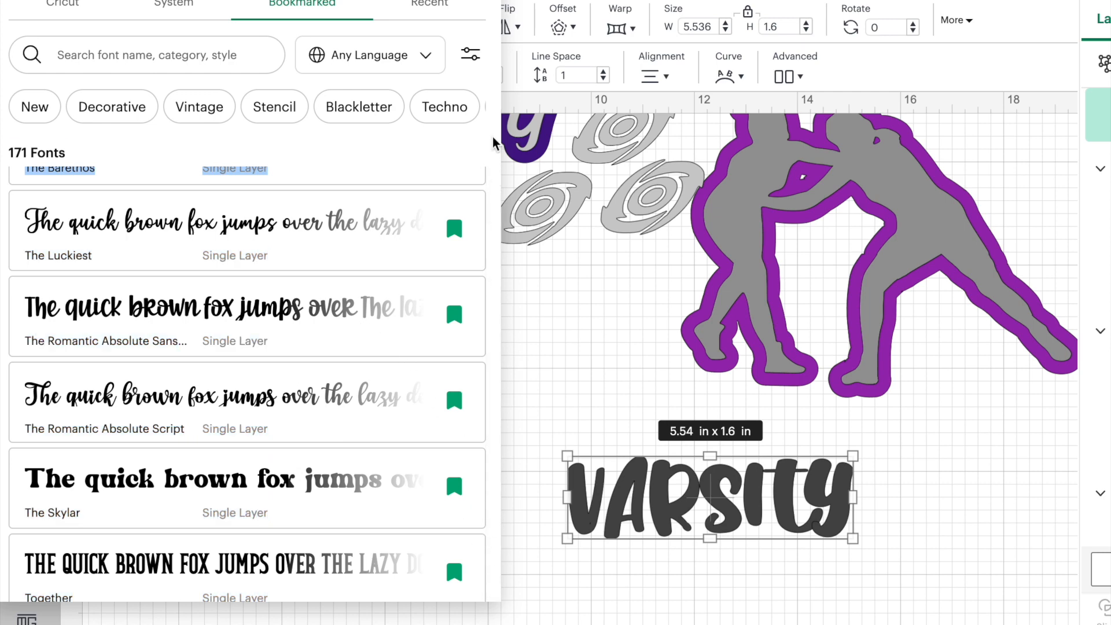
{"action": "scroll", "coordinate": [491, 238], "scroll_direction": "up", "scroll_amount": 5}
{"action": "scroll", "coordinate": [495, 148], "scroll_direction": "up", "scroll_amount": 1}
{"action": "scroll", "coordinate": [347, 376], "scroll_direction": "up", "scroll_amount": 20}
{"action": "left_click", "coordinate": [332, 440]}
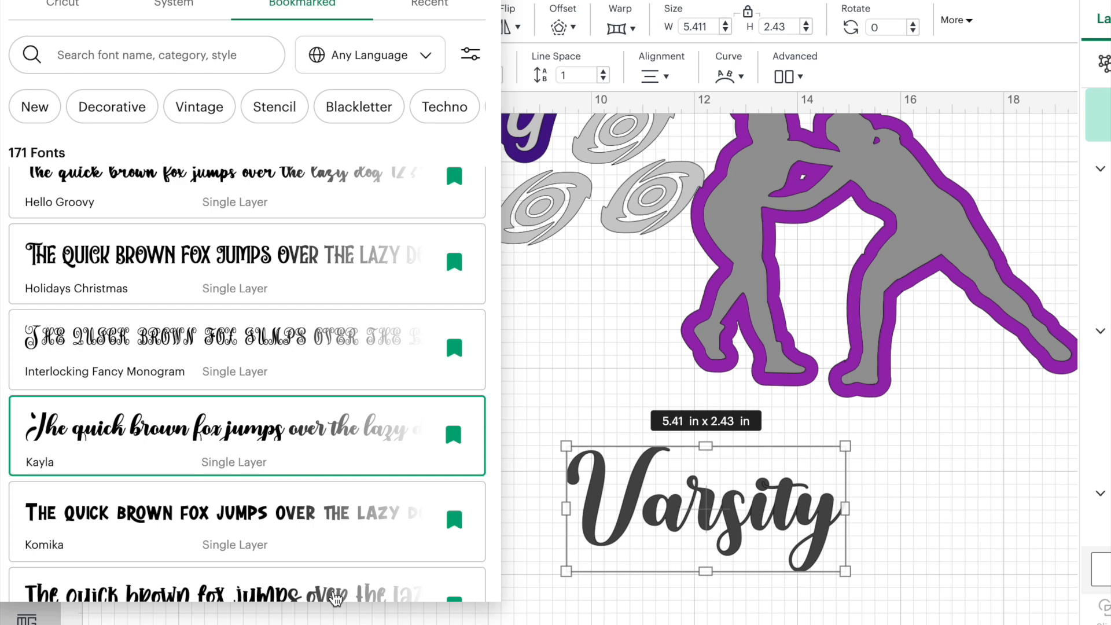
{"action": "left_click", "coordinate": [336, 599]}
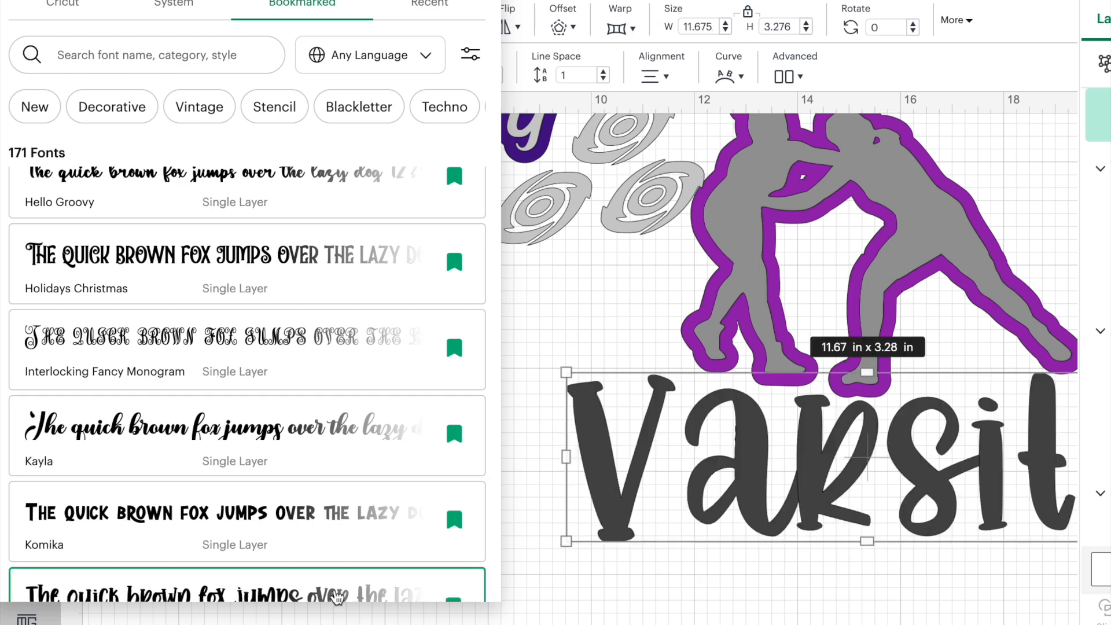
{"action": "left_click", "coordinate": [317, 429]}
{"action": "left_click", "coordinate": [286, 191]}
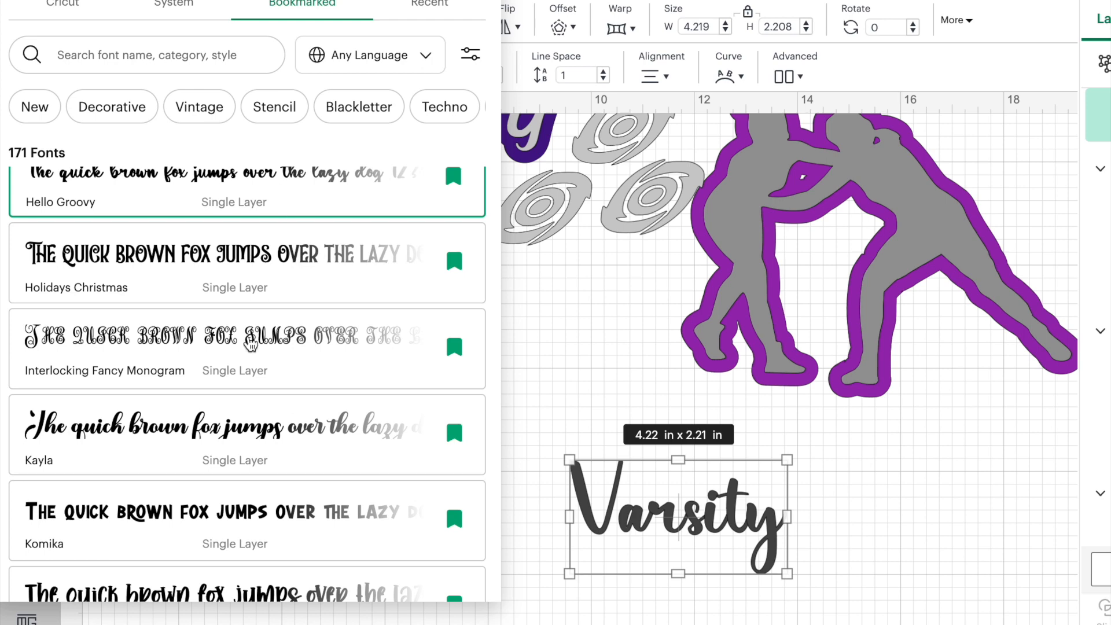
{"action": "left_click", "coordinate": [318, 431]}
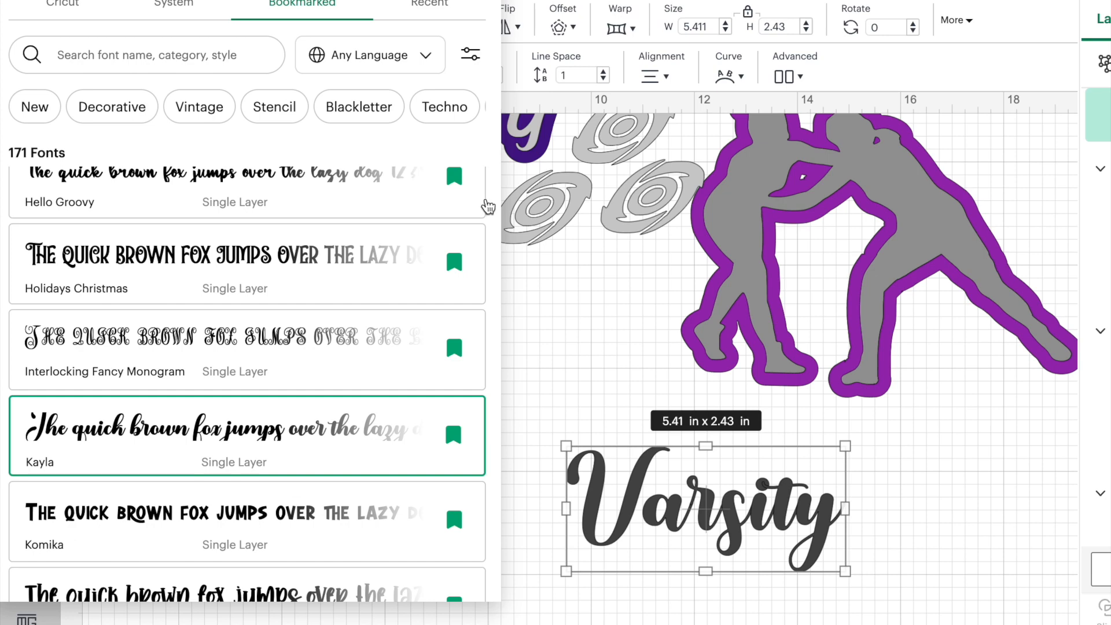
- Set the Varsity text's font to Haunted House
{"action": "left_click_drag", "start_coordinate": [491, 203], "coordinate": [500, 345]}
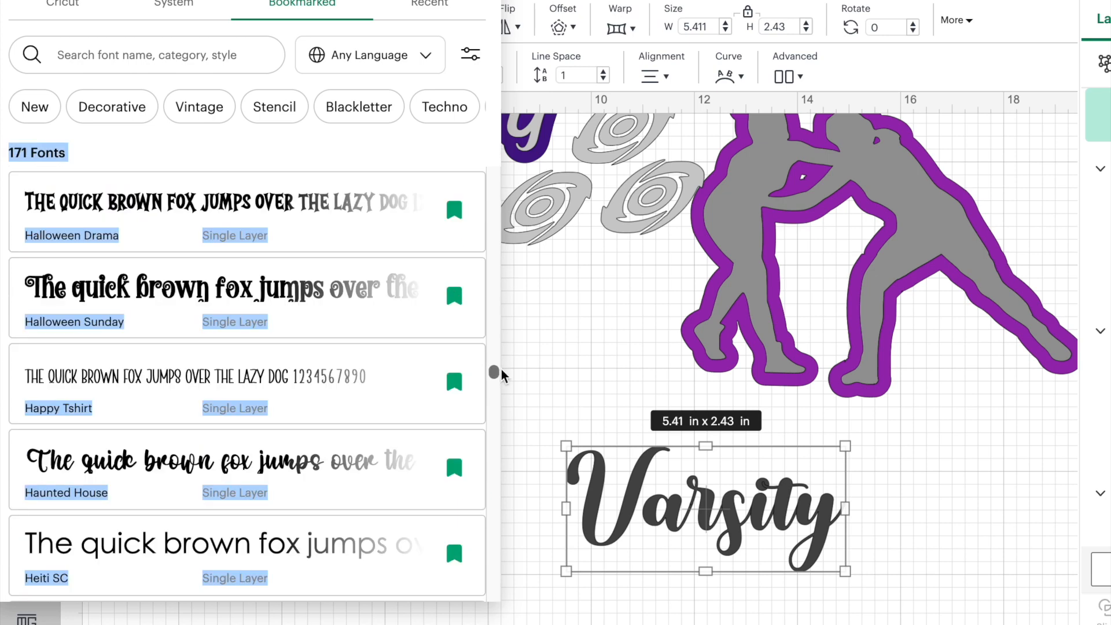
{"action": "left_click", "coordinate": [343, 484]}
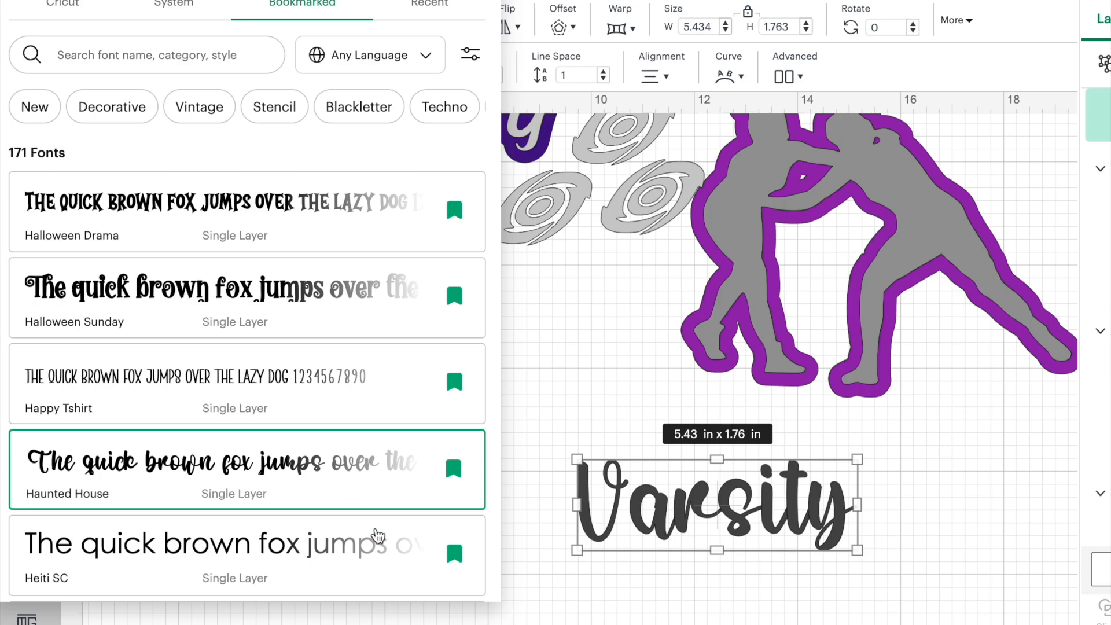
{"action": "left_click", "coordinate": [681, 582]}
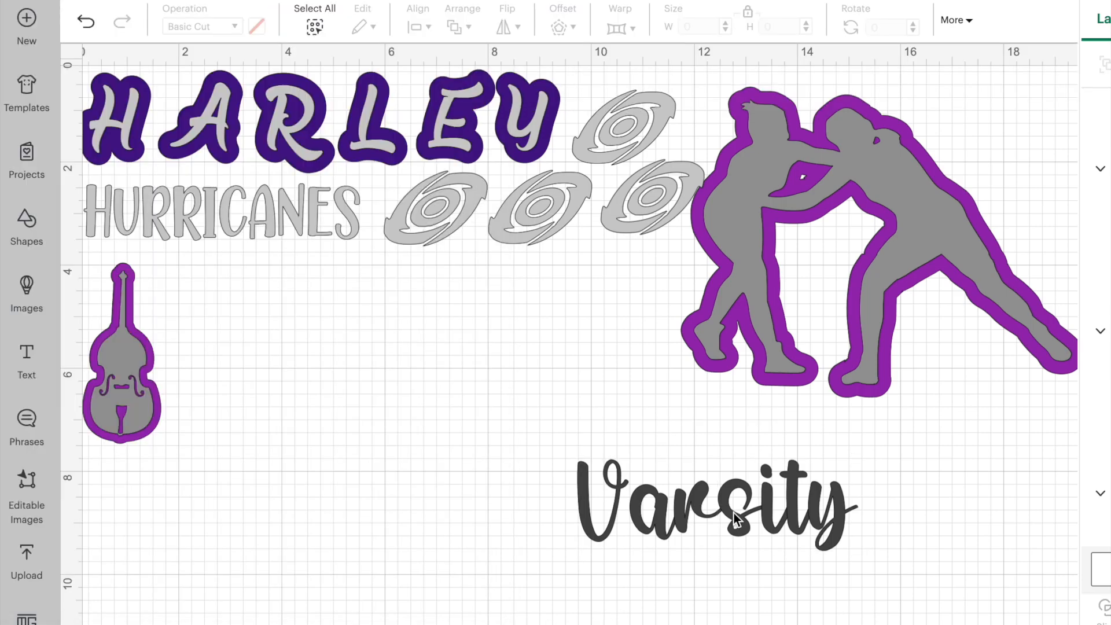
- Enlarge the Varsity text to about 6.80 × 2.21 in and weld its letters into one shape
{"action": "left_click_drag", "start_coordinate": [636, 507], "coordinate": [699, 527]}
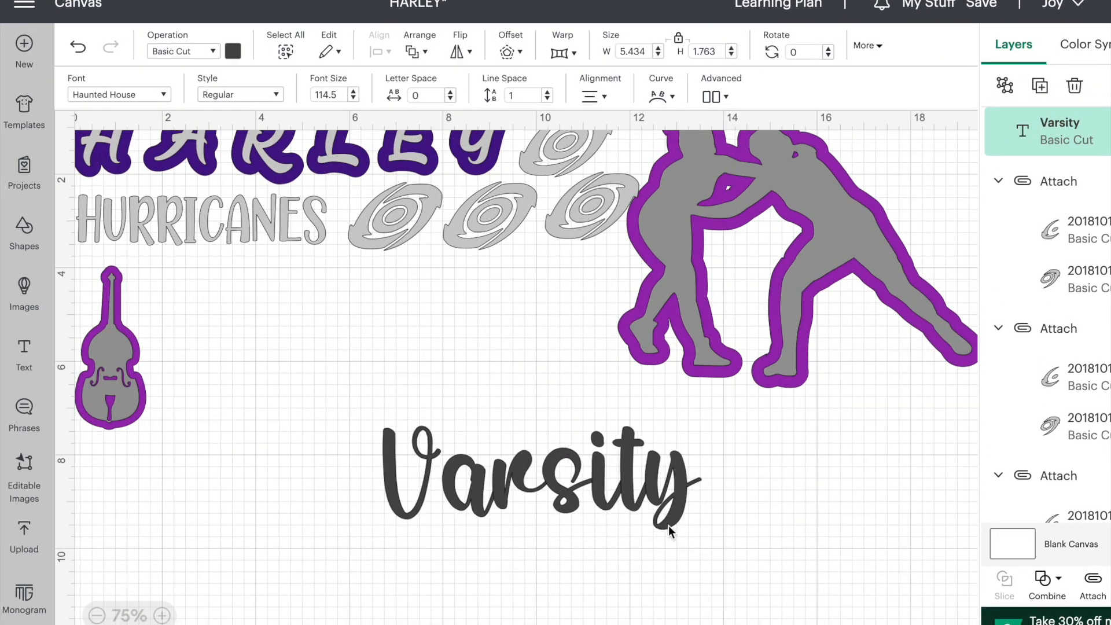
{"action": "left_click_drag", "start_coordinate": [625, 501], "coordinate": [571, 506]}
{"action": "left_click", "coordinate": [1047, 584]}
{"action": "left_click", "coordinate": [1047, 405]}
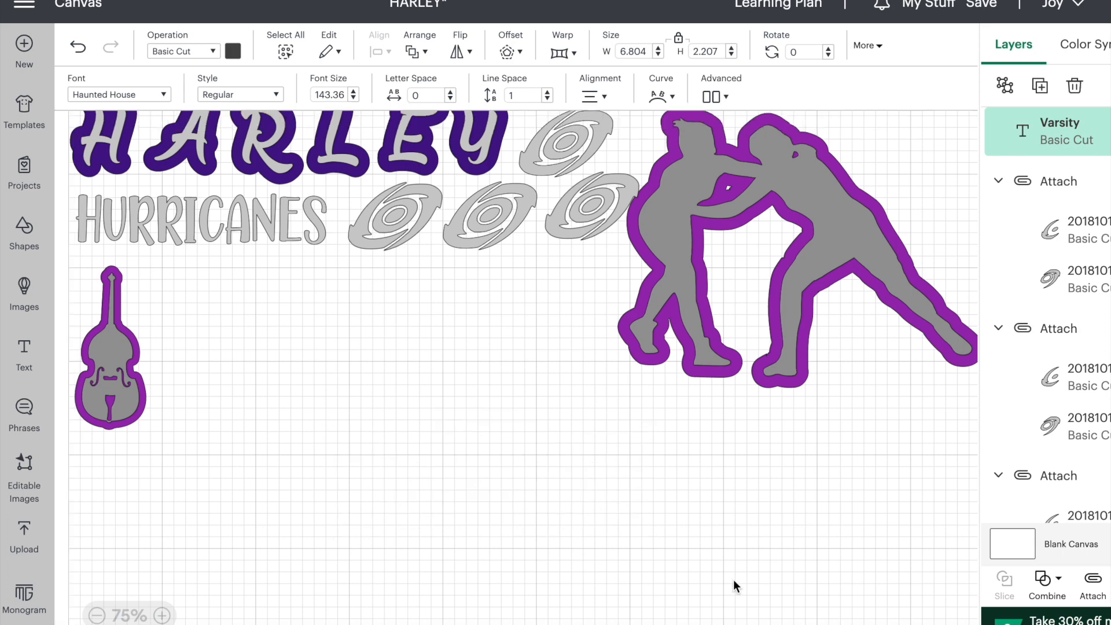
{"action": "left_click", "coordinate": [734, 579]}
{"action": "left_click", "coordinate": [616, 534]}
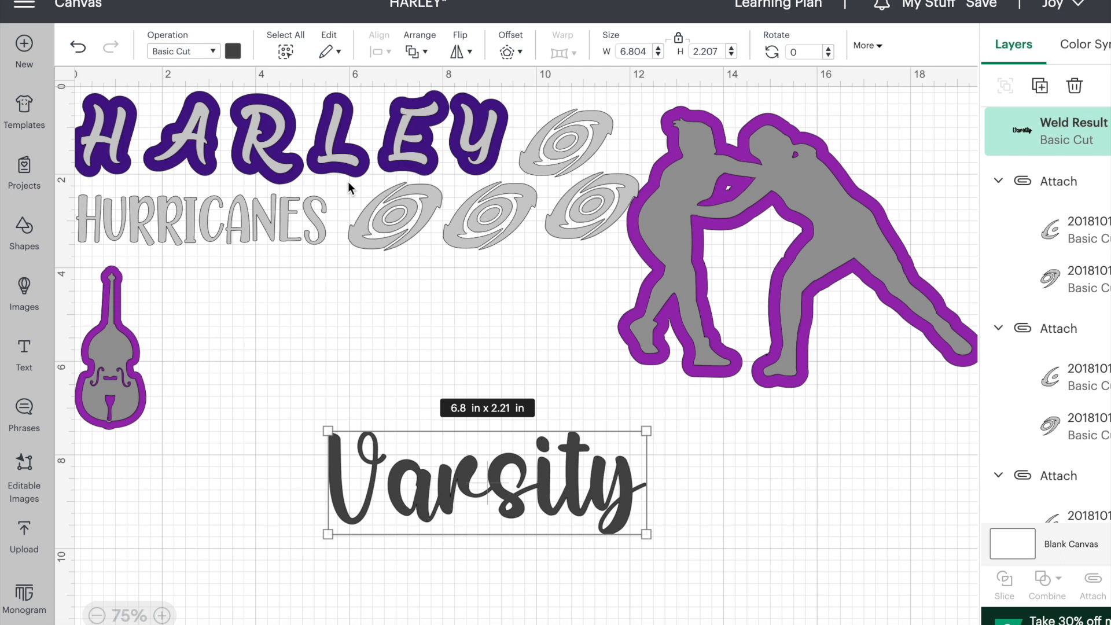
- Try a 0.02 in offset on the Varsity word and delete the resulting shape
{"action": "left_click", "coordinate": [508, 53]}
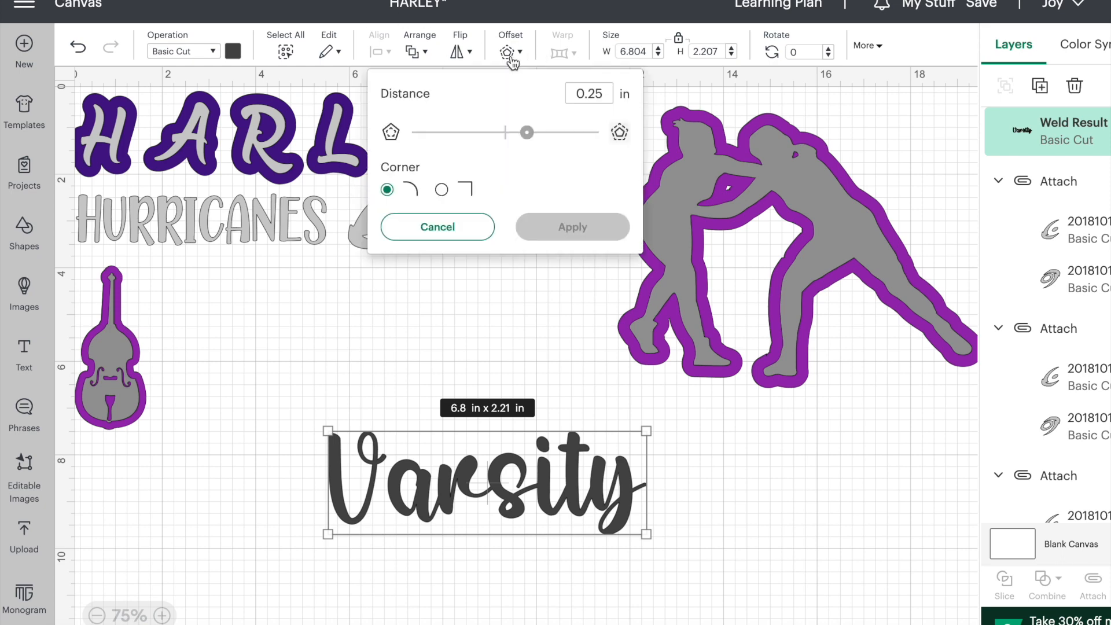
{"action": "left_click", "coordinate": [608, 95]}
{"action": "key", "text": "BackSpace"}
{"action": "key", "text": "BackSpace"}
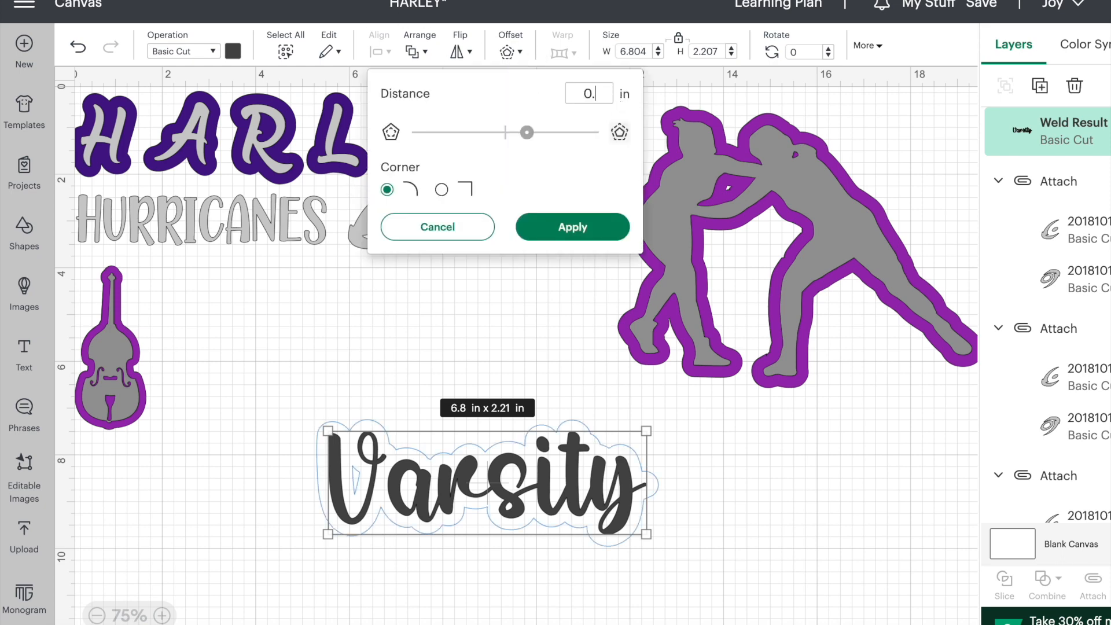
{"action": "type", "text": "02"}
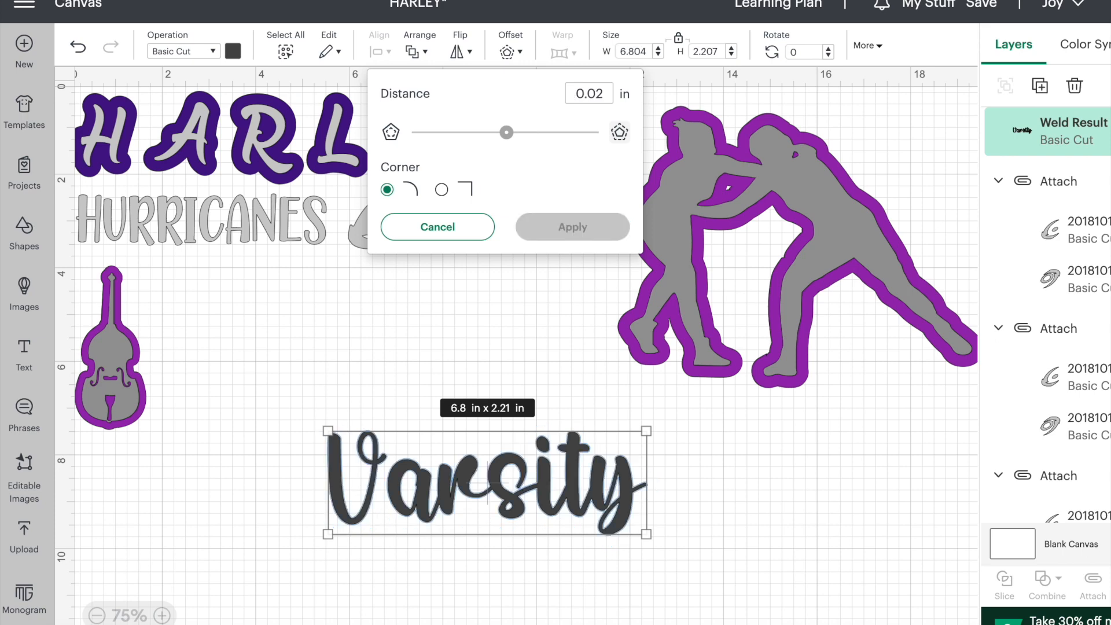
{"action": "left_click", "coordinate": [585, 233]}
{"action": "left_click_drag", "start_coordinate": [536, 470], "coordinate": [590, 547]}
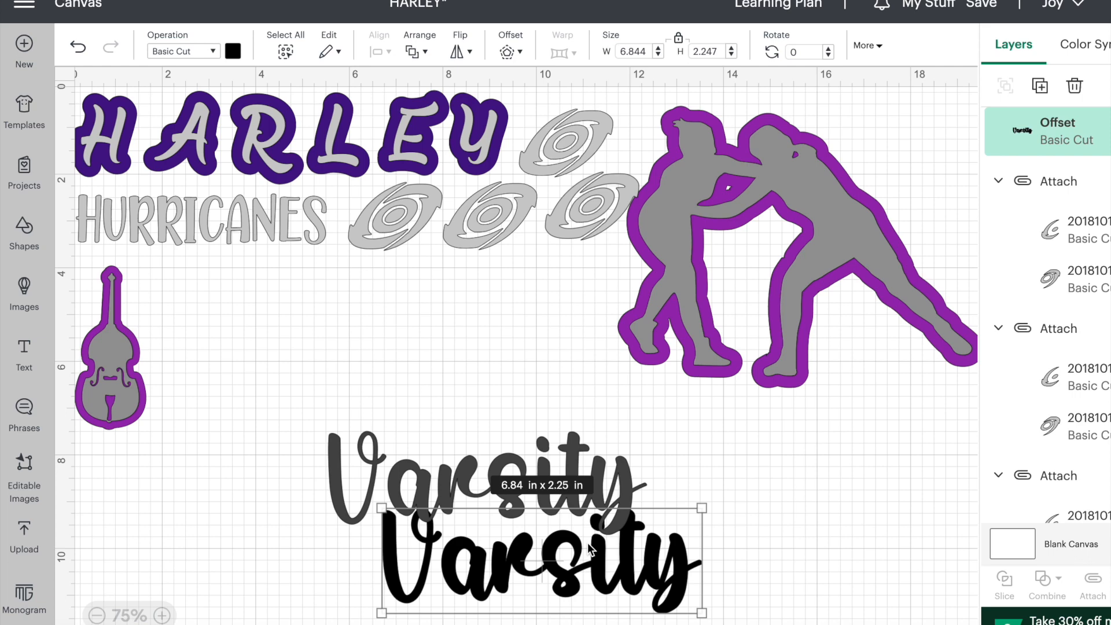
{"action": "key", "text": "Delete"}
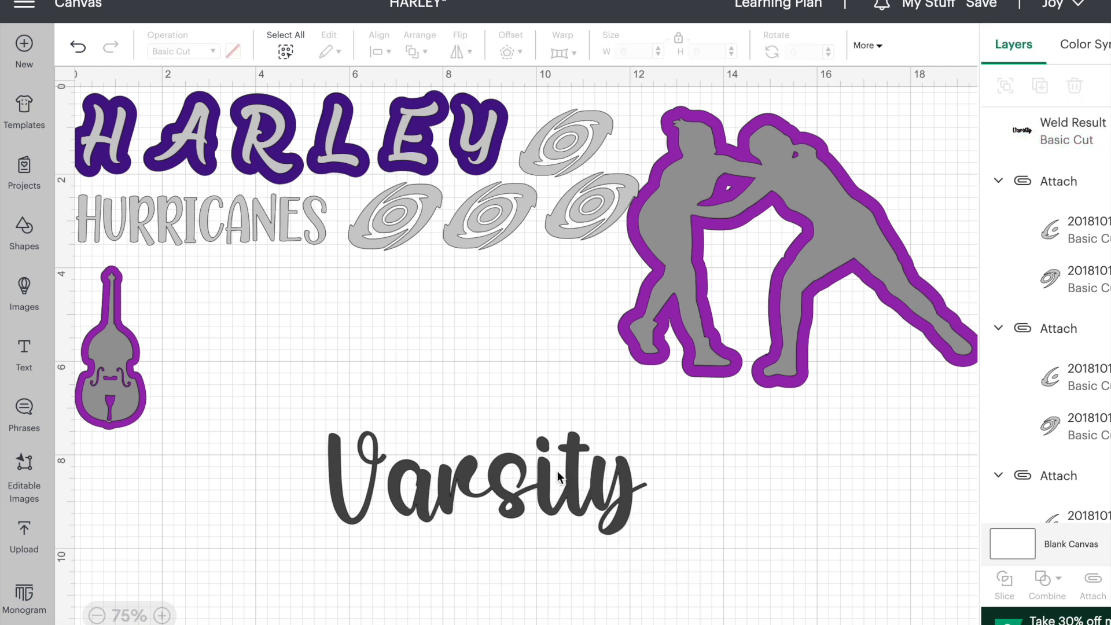
- Create a 0.015 in offset of the Varsity word and place the thickened copy beside the original
{"action": "left_click", "coordinate": [558, 482]}
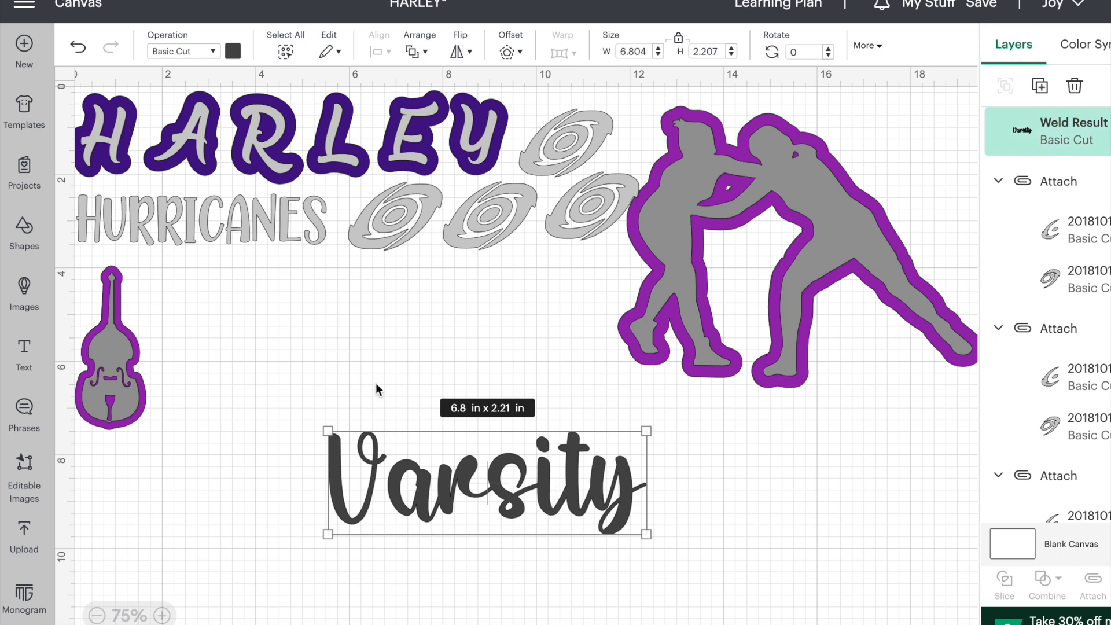
{"action": "left_click", "coordinate": [512, 56]}
{"action": "left_click", "coordinate": [607, 94]}
{"action": "key", "text": "BackSpace"}
{"action": "type", "text": "15"}
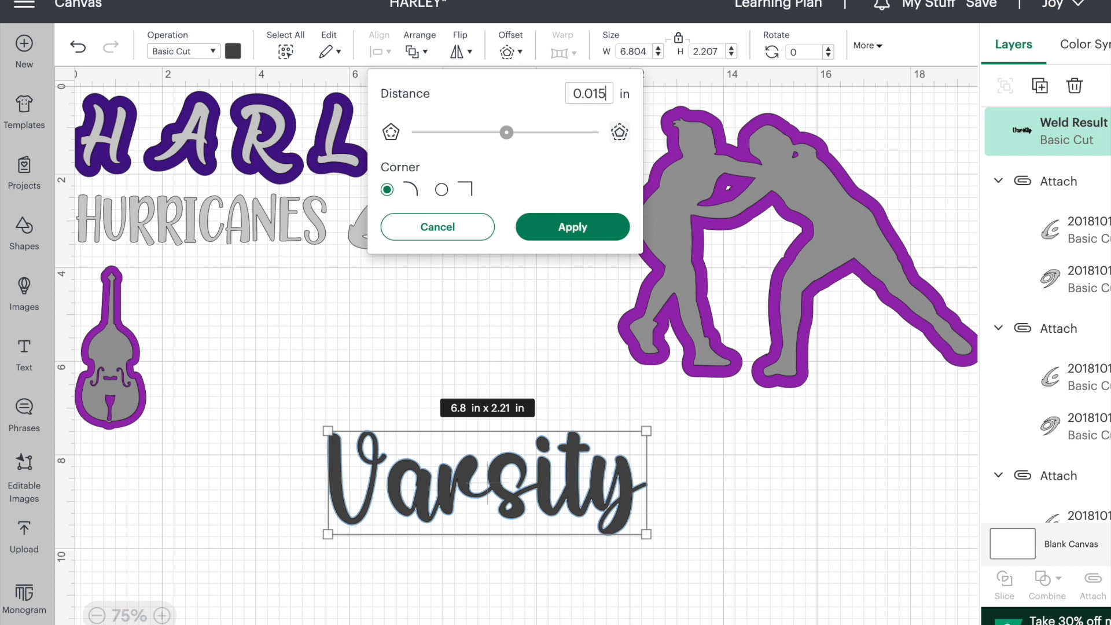
{"action": "left_click", "coordinate": [586, 226]}
{"action": "left_click_drag", "start_coordinate": [583, 494], "coordinate": [860, 540]}
{"action": "left_click_drag", "start_coordinate": [500, 488], "coordinate": [389, 534]}
{"action": "left_click_drag", "start_coordinate": [717, 534], "coordinate": [694, 529]}
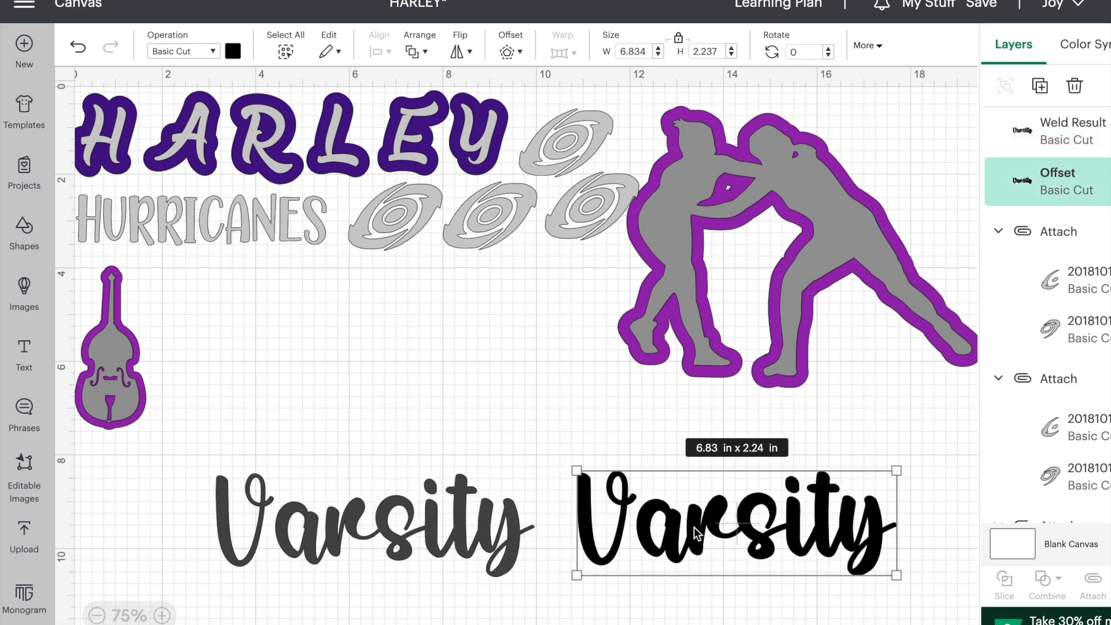
- Delete the original Varsity word and move the thickened version to the open area below the artwork
{"action": "left_click", "coordinate": [518, 551]}
{"action": "key", "text": "Delete"}
{"action": "left_click_drag", "start_coordinate": [765, 535], "coordinate": [515, 523]}
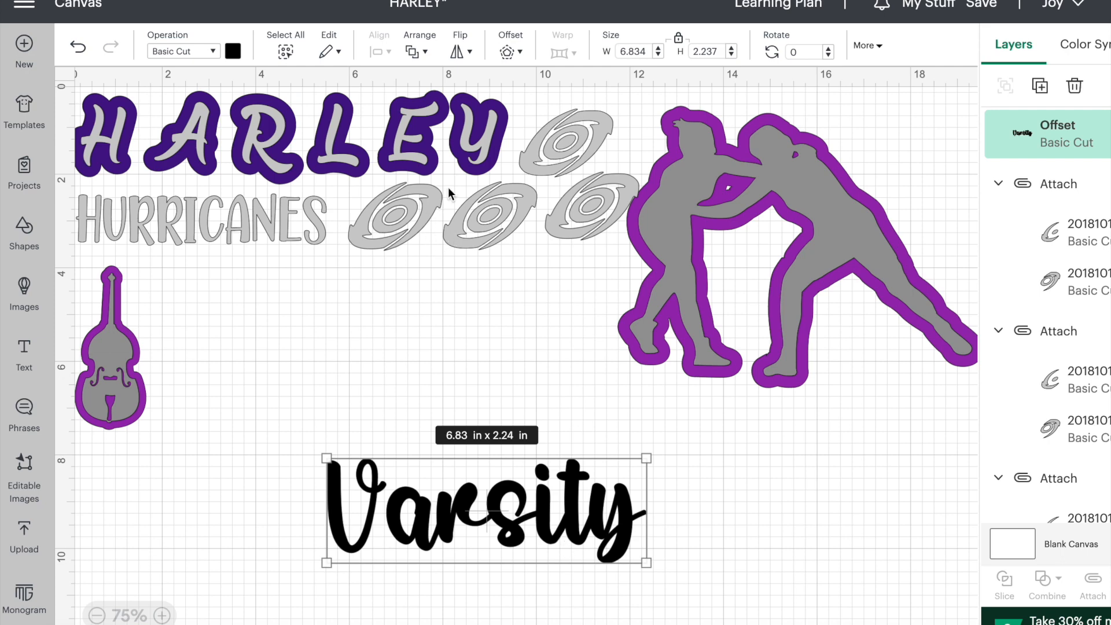
- Add a 0.2 in offset with rounded corners around the thickened Varsity word
{"action": "left_click", "coordinate": [513, 50]}
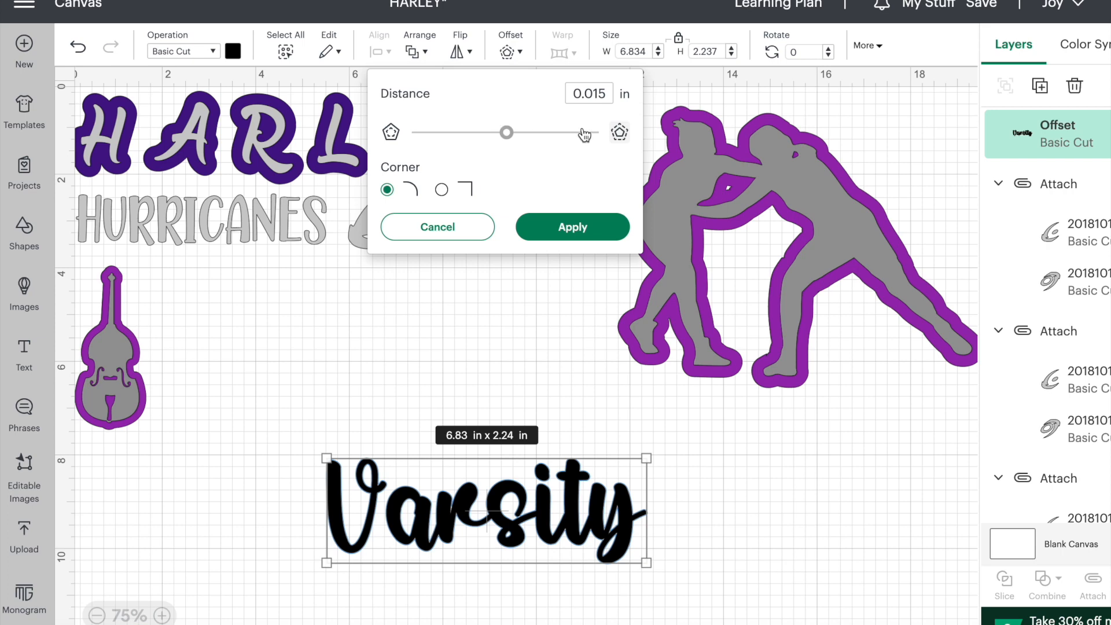
{"action": "left_click", "coordinate": [607, 93]}
{"action": "key", "text": "BackSpace"}
{"action": "key", "text": "BackSpace"}
{"action": "key", "text": "BackSpace"}
{"action": "type", "text": "25"}
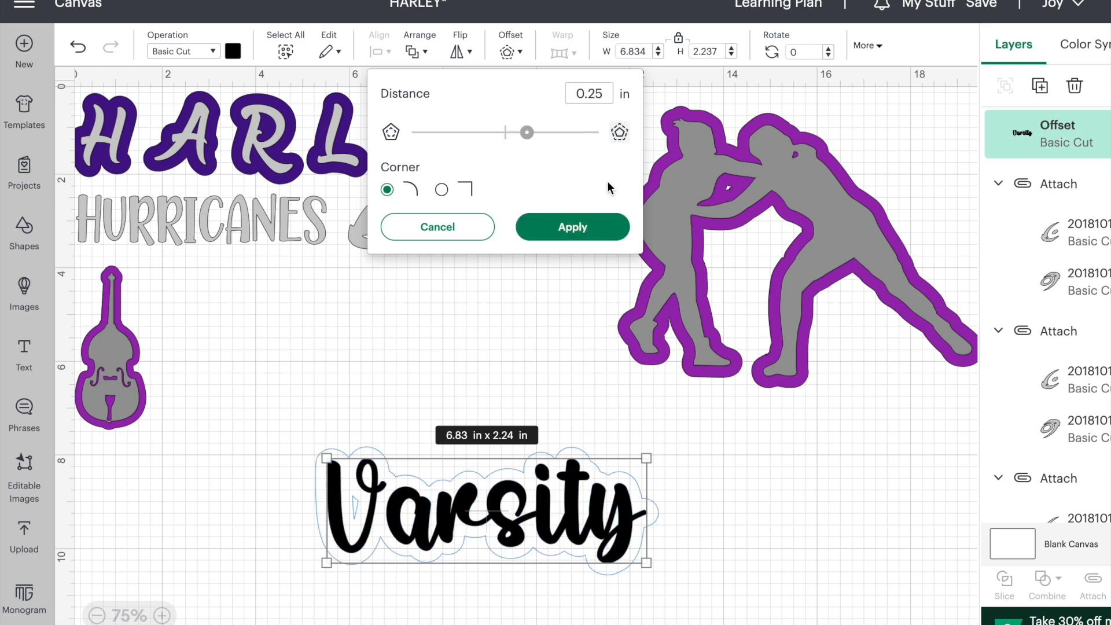
{"action": "key", "text": "BackSpace"}
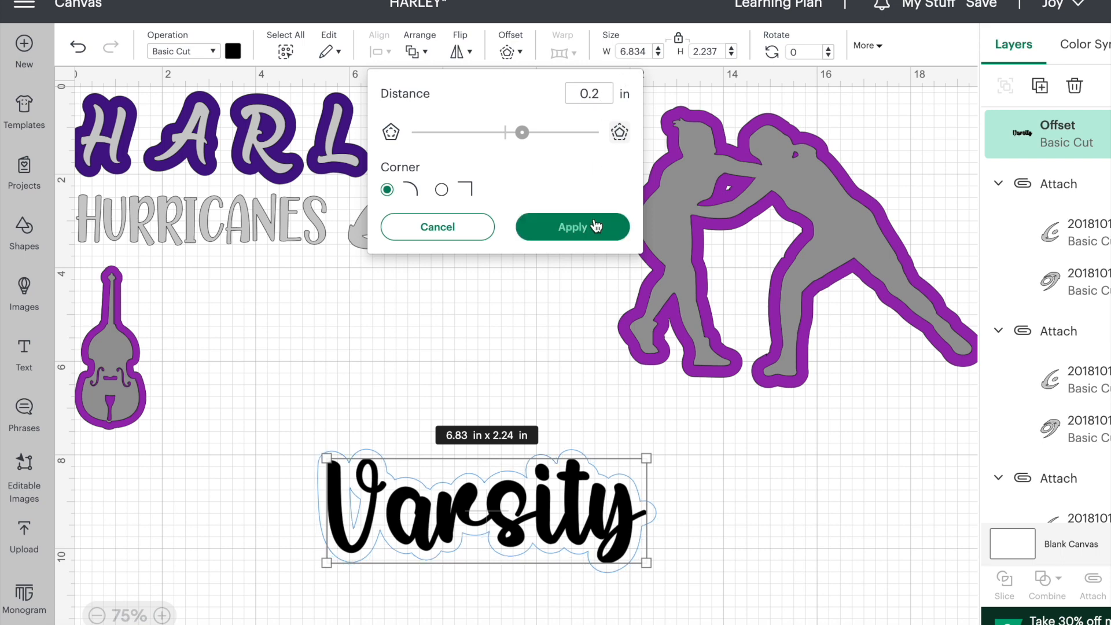
{"action": "left_click", "coordinate": [595, 226]}
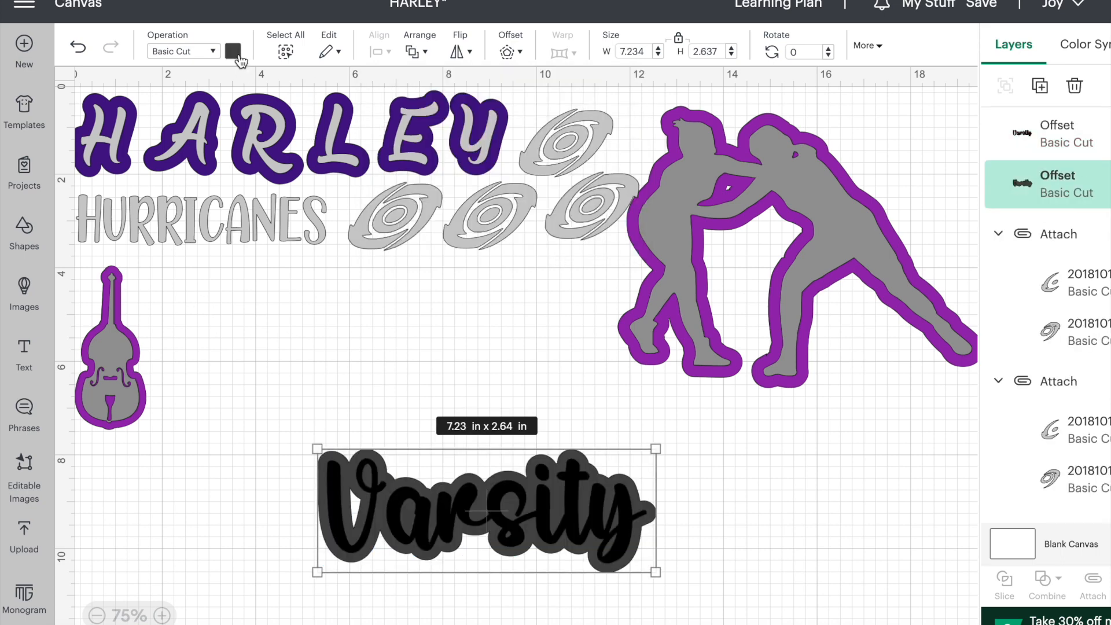
- Color the Varsity outline purple and the Varsity lettering gray using the existing material colors
{"action": "left_click", "coordinate": [234, 51]}
{"action": "left_click", "coordinate": [295, 125]}
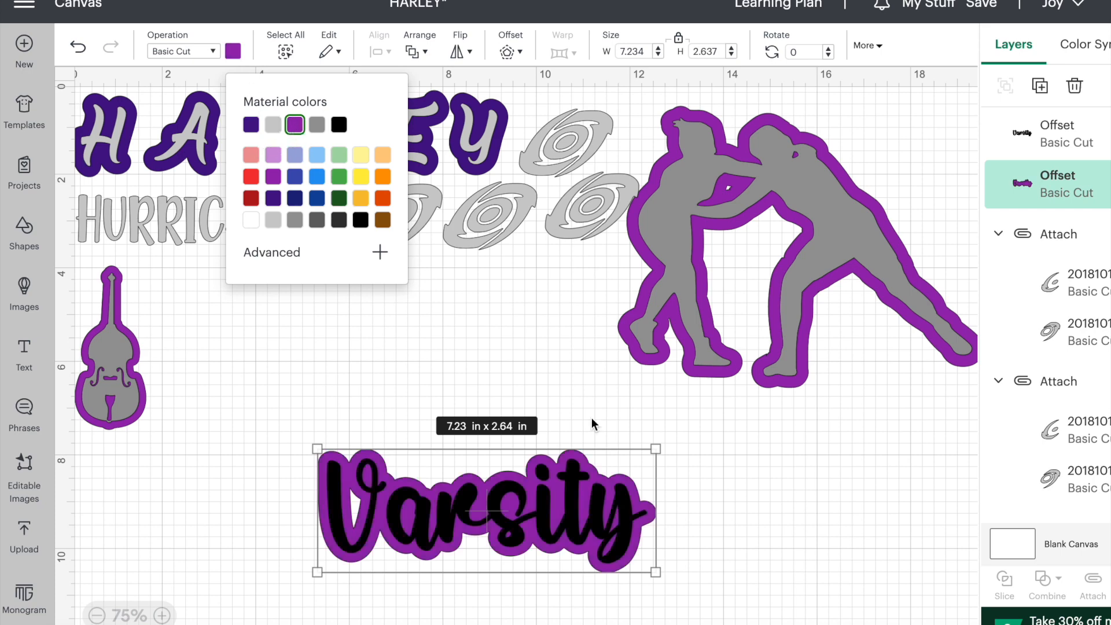
{"action": "left_click", "coordinate": [720, 536]}
{"action": "left_click", "coordinate": [602, 522]}
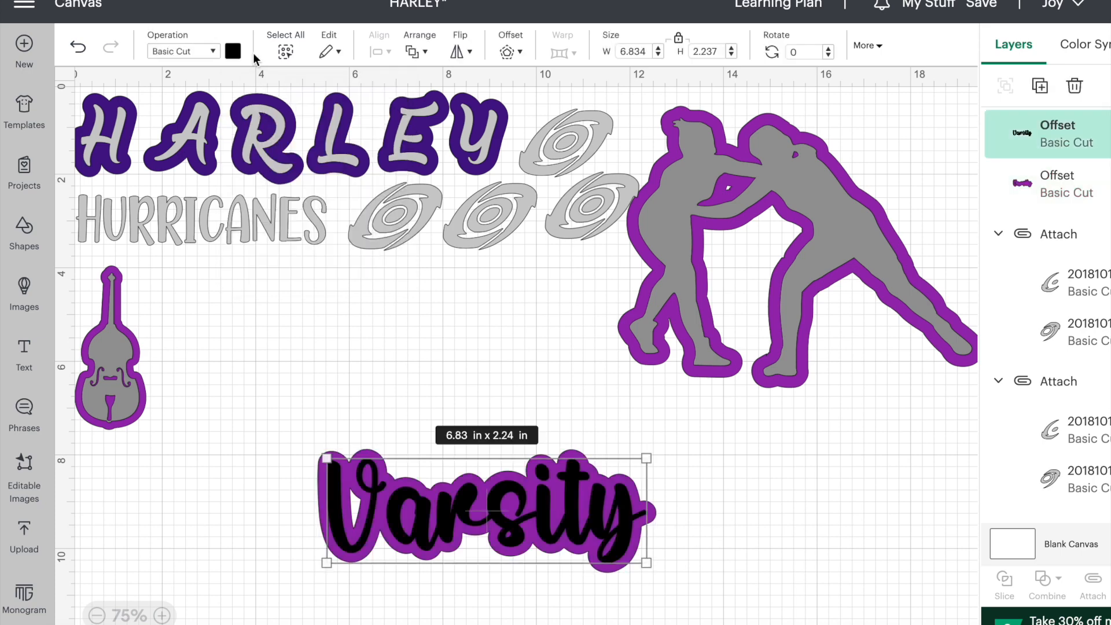
{"action": "left_click", "coordinate": [234, 52]}
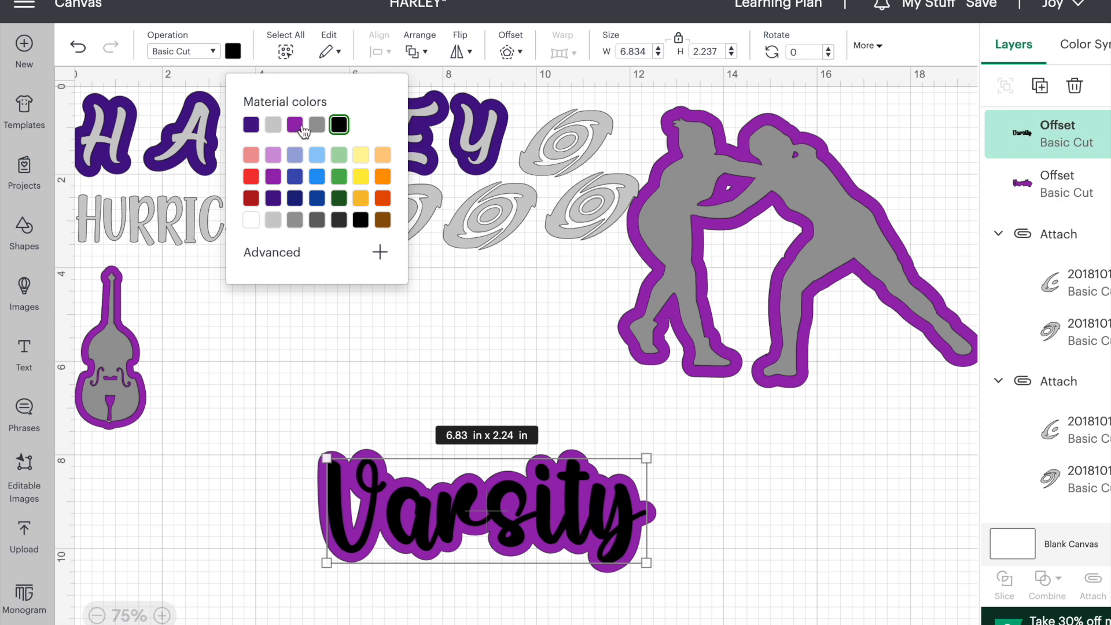
{"action": "left_click", "coordinate": [313, 125]}
{"action": "left_click", "coordinate": [798, 462]}
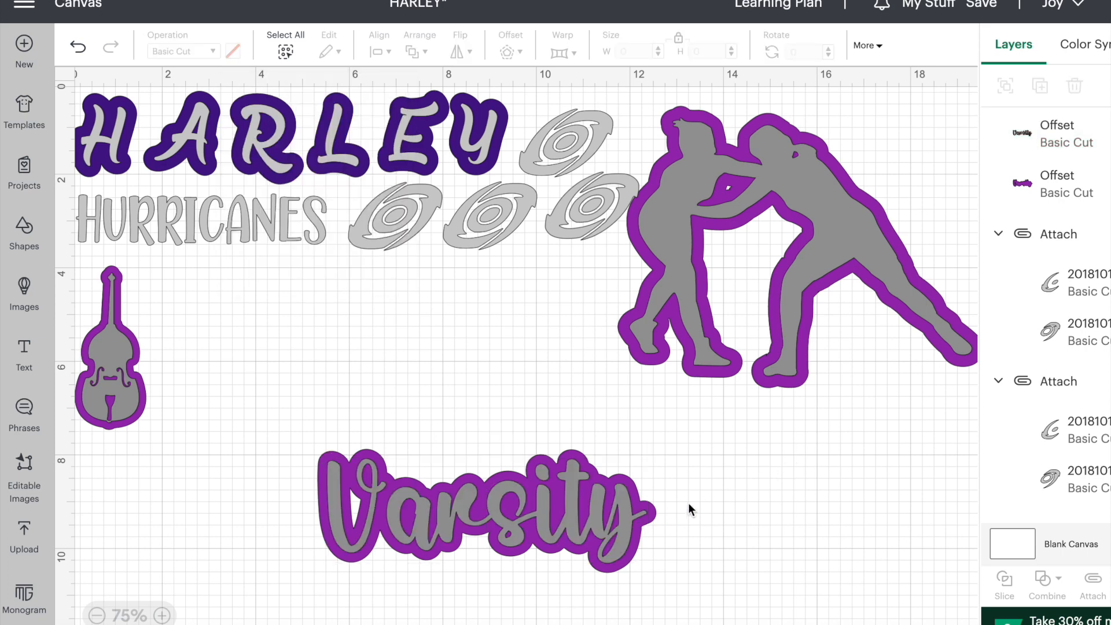
- Move the layered Varsity word beside the bass and bring the wrestlers down into the open area
{"action": "left_click_drag", "start_coordinate": [686, 516], "coordinate": [715, 285]}
{"action": "left_click_drag", "start_coordinate": [290, 424], "coordinate": [276, 416]}
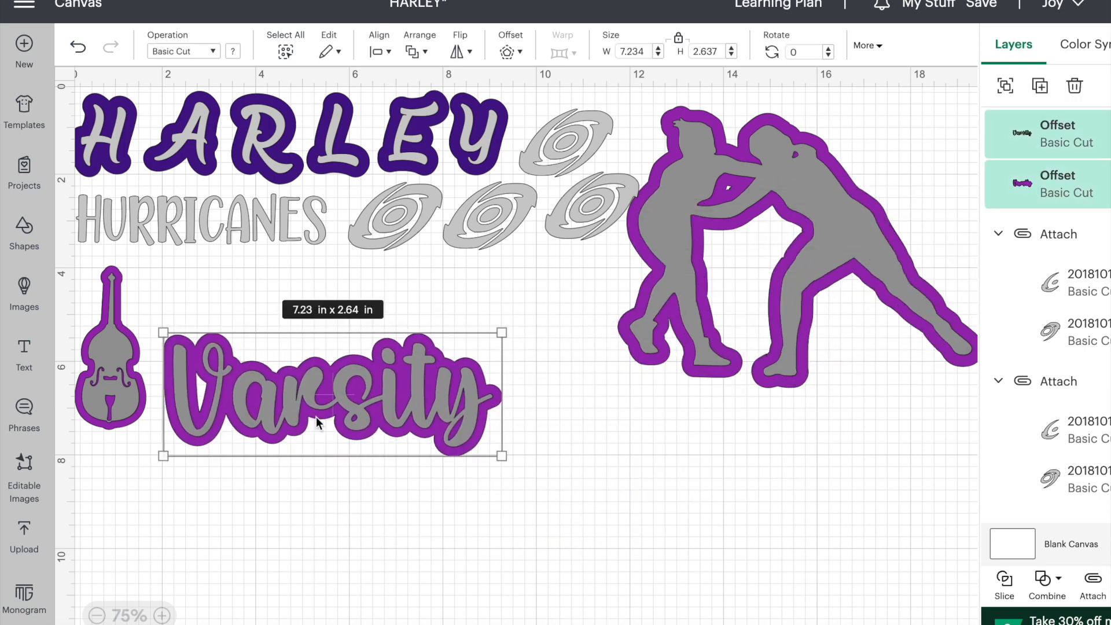
{"action": "left_click_drag", "start_coordinate": [847, 408], "coordinate": [682, 342]}
{"action": "left_click_drag", "start_coordinate": [781, 255], "coordinate": [679, 430]}
- Shrink the Varsity word and its outline to about 5.78 × 2.11 in and lay it over the wrestlers
{"action": "left_click", "coordinate": [416, 489]}
{"action": "left_click_drag", "start_coordinate": [466, 486], "coordinate": [213, 430]}
{"action": "left_click_drag", "start_coordinate": [300, 364], "coordinate": [622, 422]}
{"action": "left_click_drag", "start_coordinate": [822, 395], "coordinate": [853, 374]}
{"action": "left_click_drag", "start_coordinate": [487, 515], "coordinate": [464, 522]}
{"action": "mouse_move", "coordinate": [743, 439]}
{"action": "left_mouse_down"}
{"action": "mouse_move", "coordinate": [765, 446]}
{"action": "mouse_move", "coordinate": [733, 449]}
{"action": "left_mouse_up"}
{"action": "left_click_drag", "start_coordinate": [868, 385], "coordinate": [734, 434]}
{"action": "left_click_drag", "start_coordinate": [635, 499], "coordinate": [682, 446]}
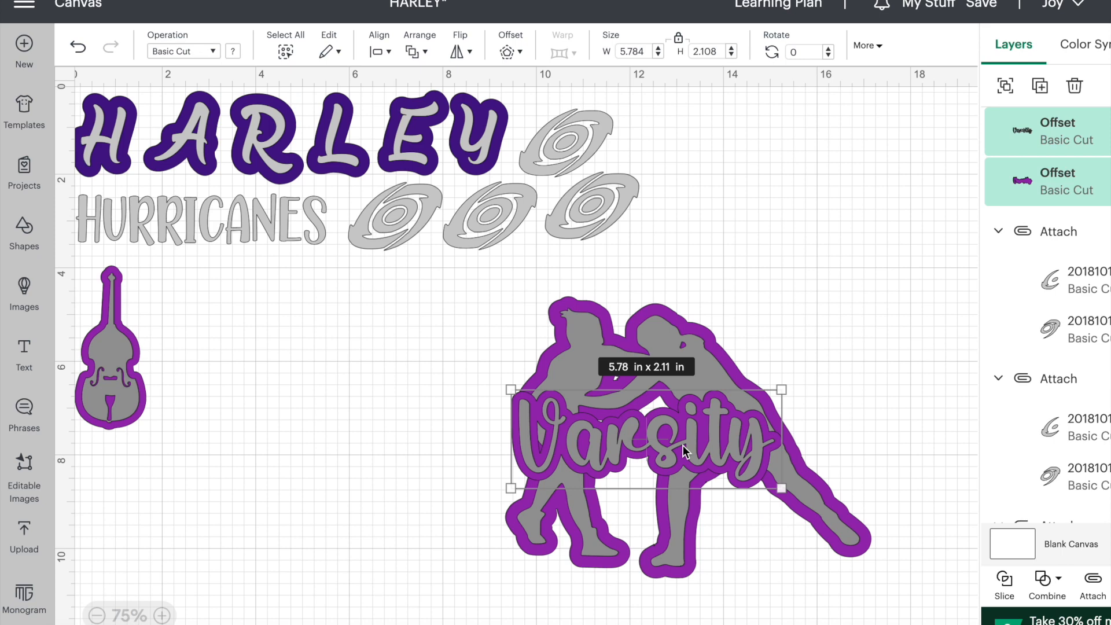
- Move the Varsity word off the wrestlers and shrink the wrestlers with their outline to about 4.2 in tall
{"action": "left_click_drag", "start_coordinate": [695, 425], "coordinate": [399, 448]}
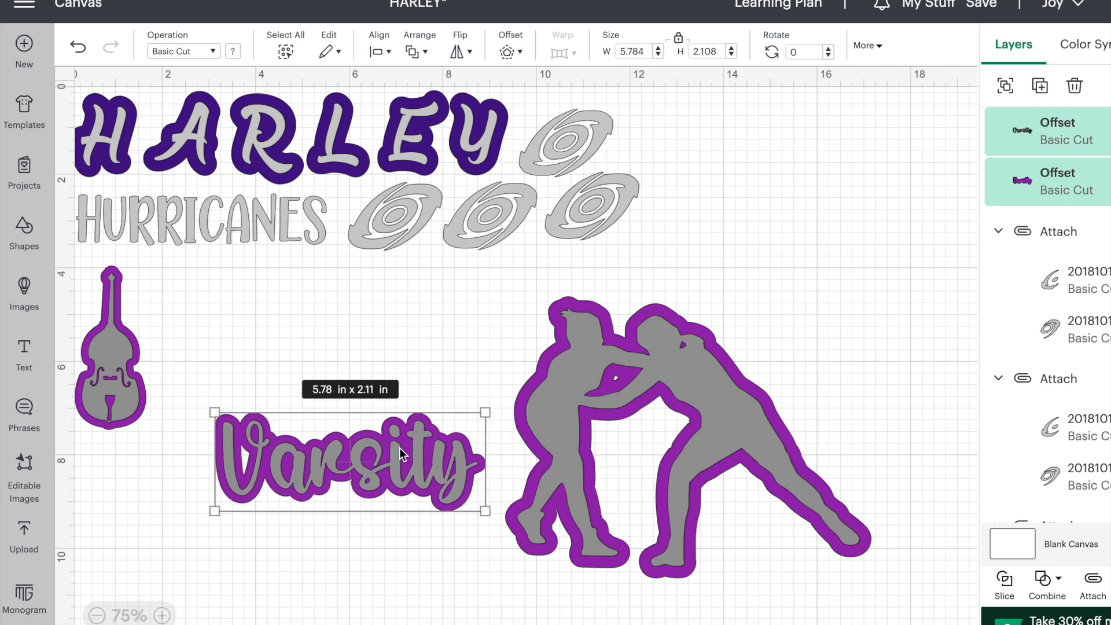
{"action": "left_click", "coordinate": [655, 519]}
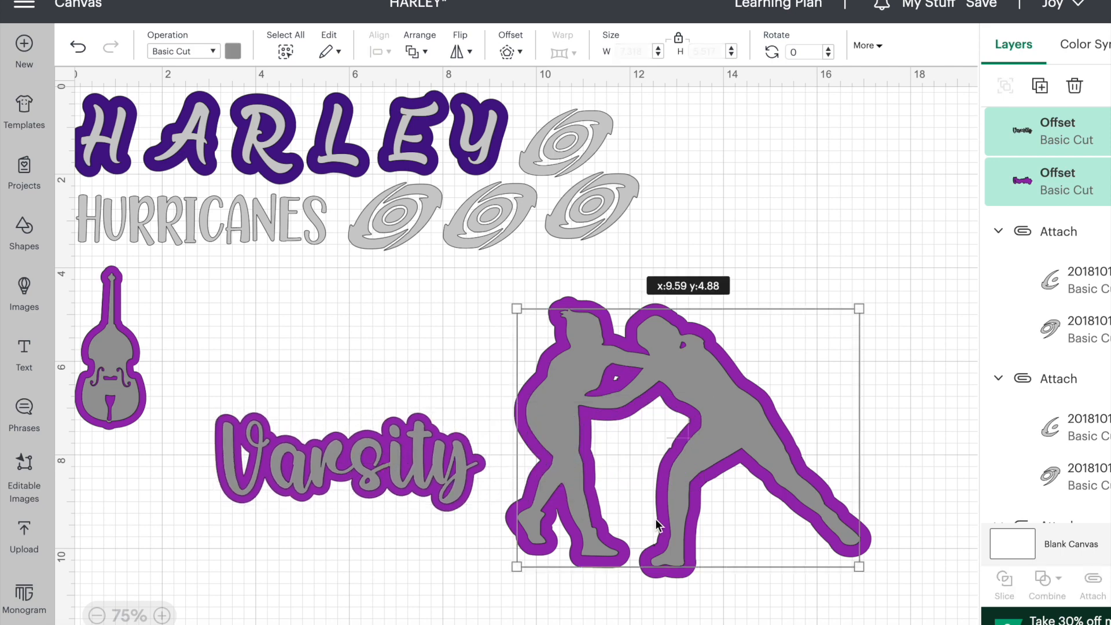
{"action": "left_click", "coordinate": [893, 561]}
{"action": "left_click_drag", "start_coordinate": [877, 390], "coordinate": [600, 594]}
{"action": "left_click_drag", "start_coordinate": [504, 578], "coordinate": [612, 466]}
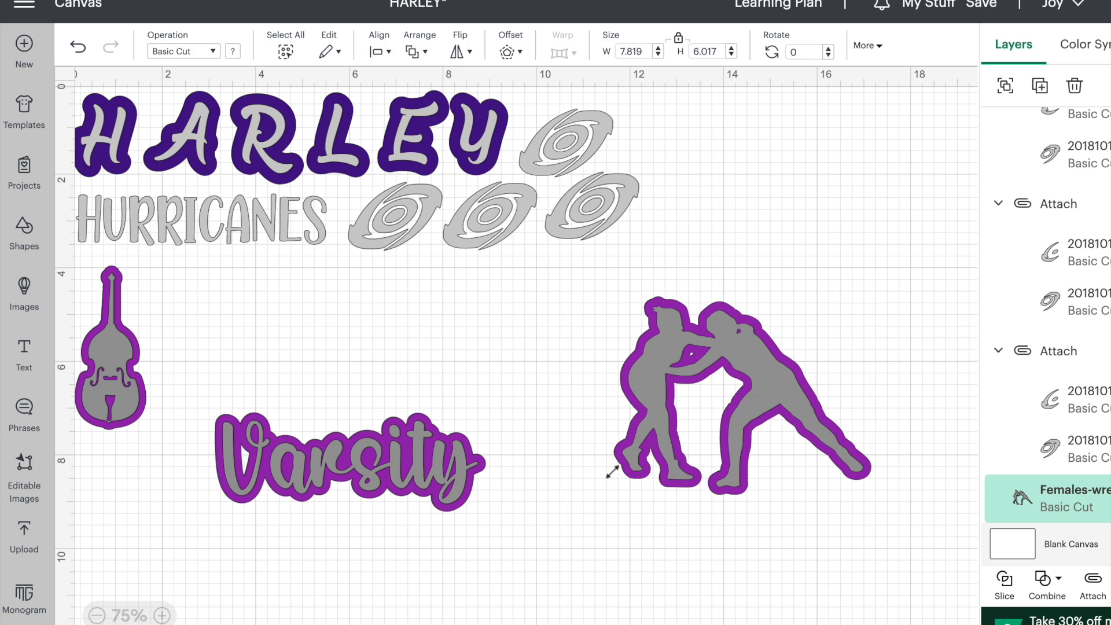
- Lay the Varsity word and outline across the smaller wrestlers and move the whole group closer to the bass
{"action": "left_click", "coordinate": [444, 482]}
{"action": "left_click_drag", "start_coordinate": [516, 409], "coordinate": [311, 504]}
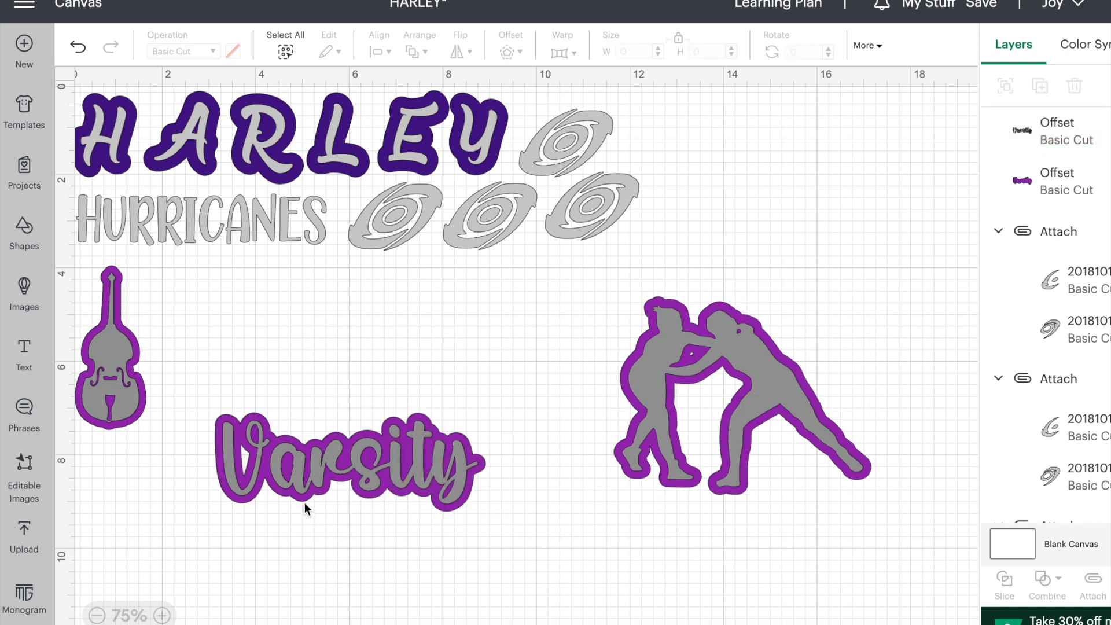
{"action": "left_click_drag", "start_coordinate": [517, 408], "coordinate": [675, 394]}
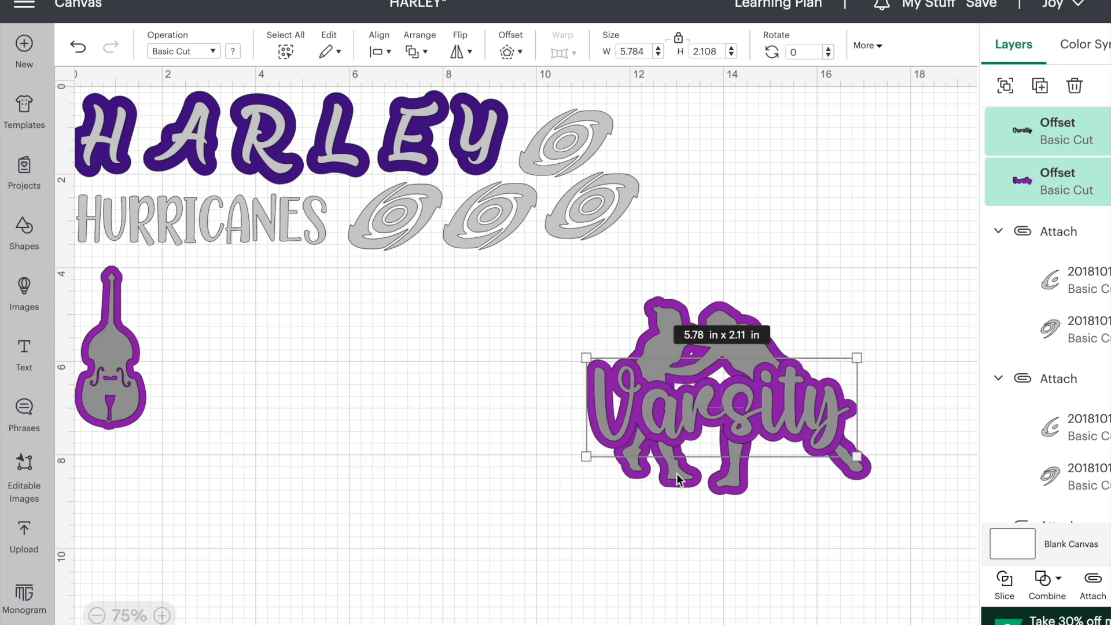
{"action": "left_click", "coordinate": [633, 549]}
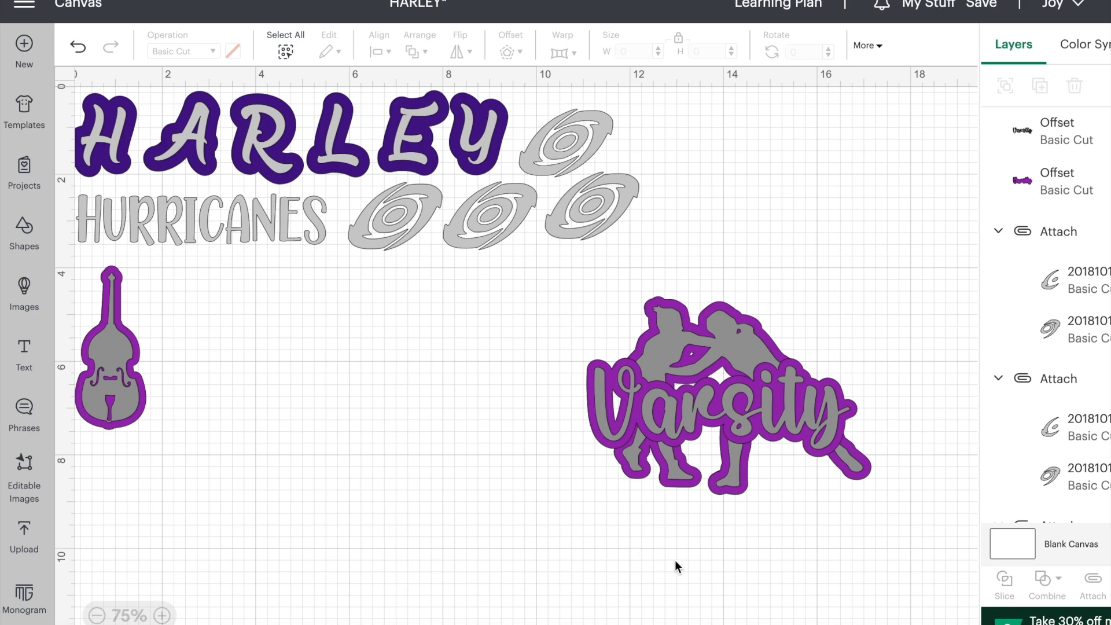
{"action": "left_click_drag", "start_coordinate": [896, 330], "coordinate": [590, 521]}
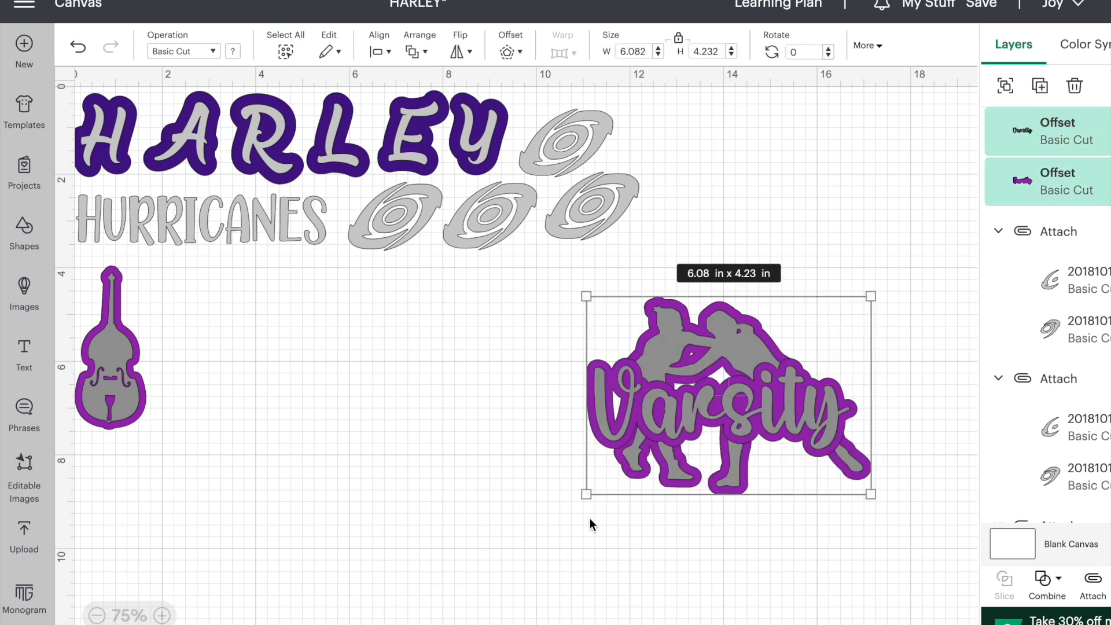
{"action": "left_click_drag", "start_coordinate": [722, 391], "coordinate": [372, 385]}
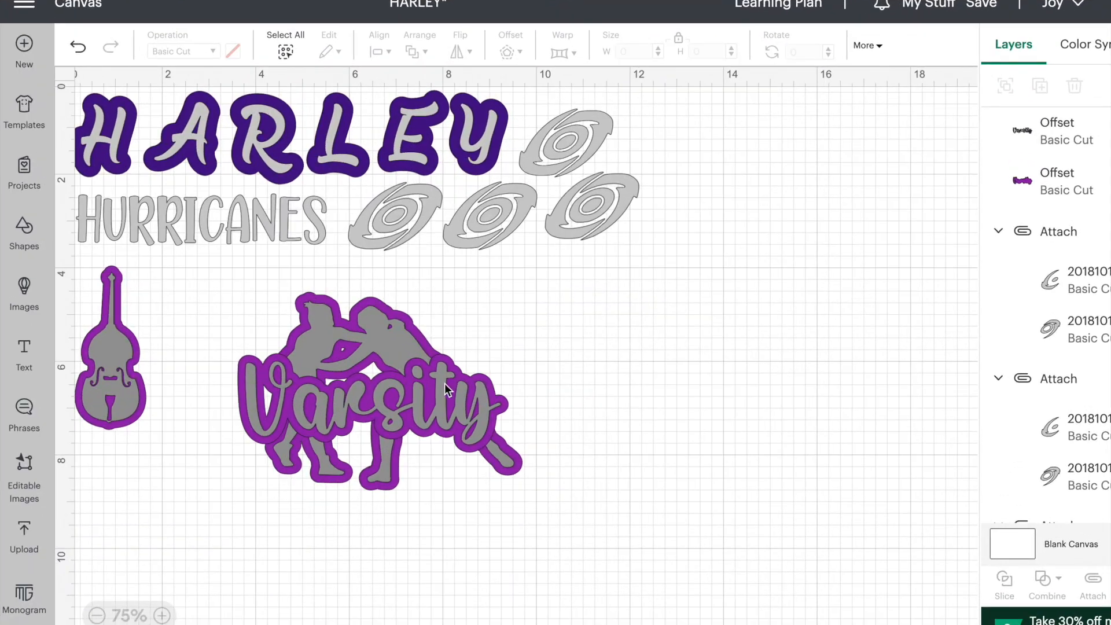
- Separate the layers, leaving the purple Varsity outline over the gray wrestlers with the gray lettering and purple wrestler outline apart
{"action": "left_click_drag", "start_coordinate": [444, 383], "coordinate": [467, 561]}
{"action": "left_click_drag", "start_coordinate": [521, 459], "coordinate": [751, 461]}
{"action": "left_click_drag", "start_coordinate": [449, 422], "coordinate": [743, 512]}
{"action": "left_click_drag", "start_coordinate": [451, 399], "coordinate": [381, 404]}
{"action": "left_click_drag", "start_coordinate": [673, 457], "coordinate": [638, 401]}
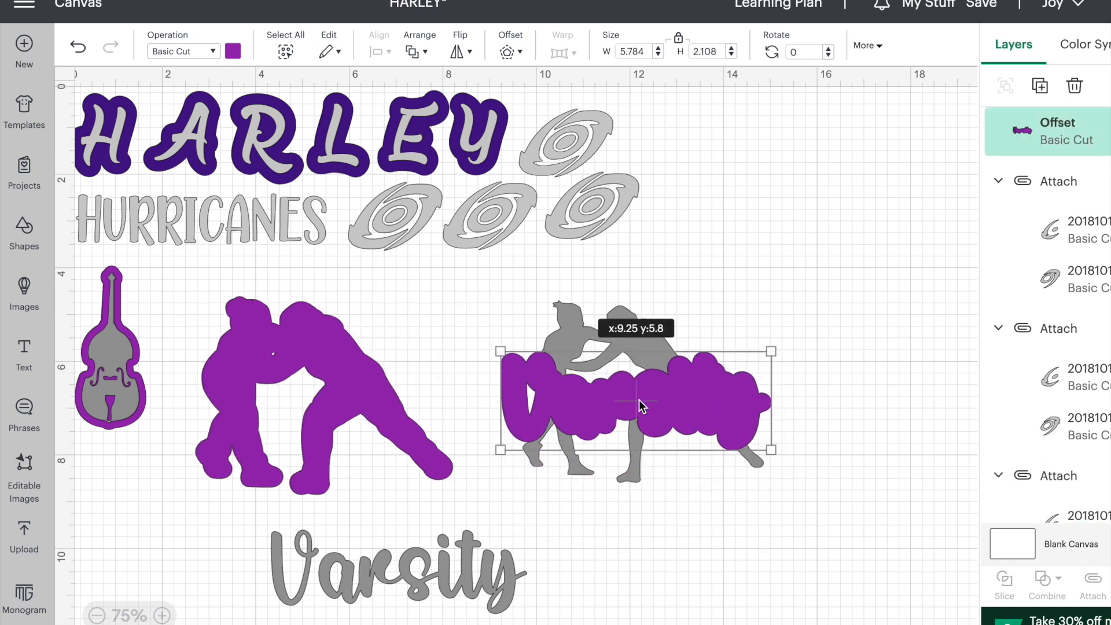
- Weld the gray wrestlers and the Varsity outline into one gray shape
{"action": "left_click", "coordinate": [651, 516]}
{"action": "left_click_drag", "start_coordinate": [784, 296], "coordinate": [502, 514]}
{"action": "left_click", "coordinate": [1054, 580]}
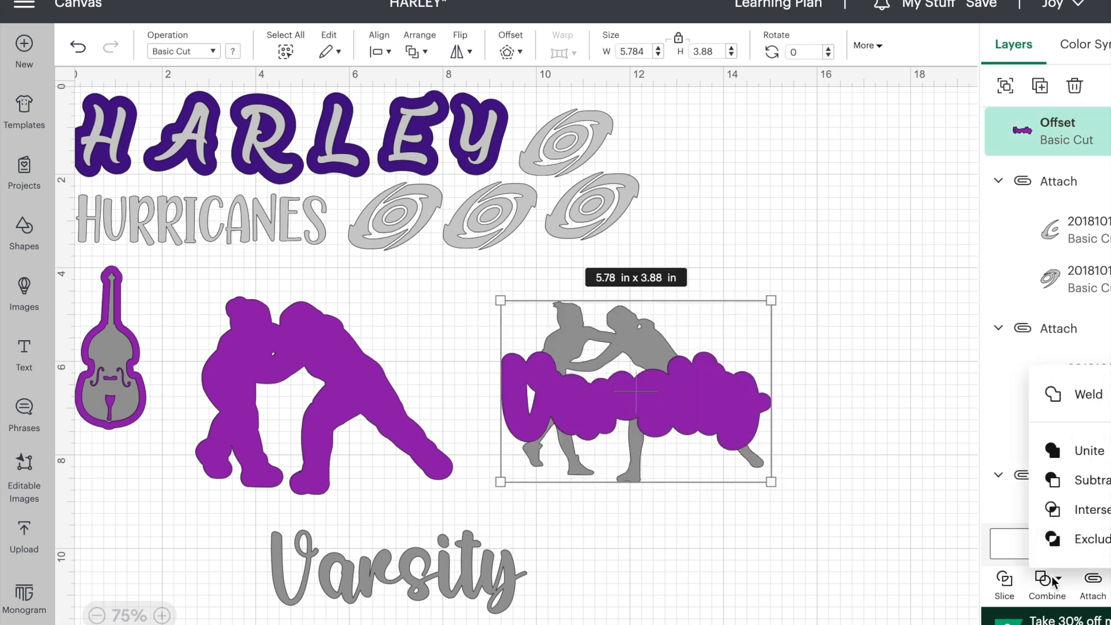
{"action": "left_click", "coordinate": [1082, 394]}
{"action": "left_click", "coordinate": [767, 526]}
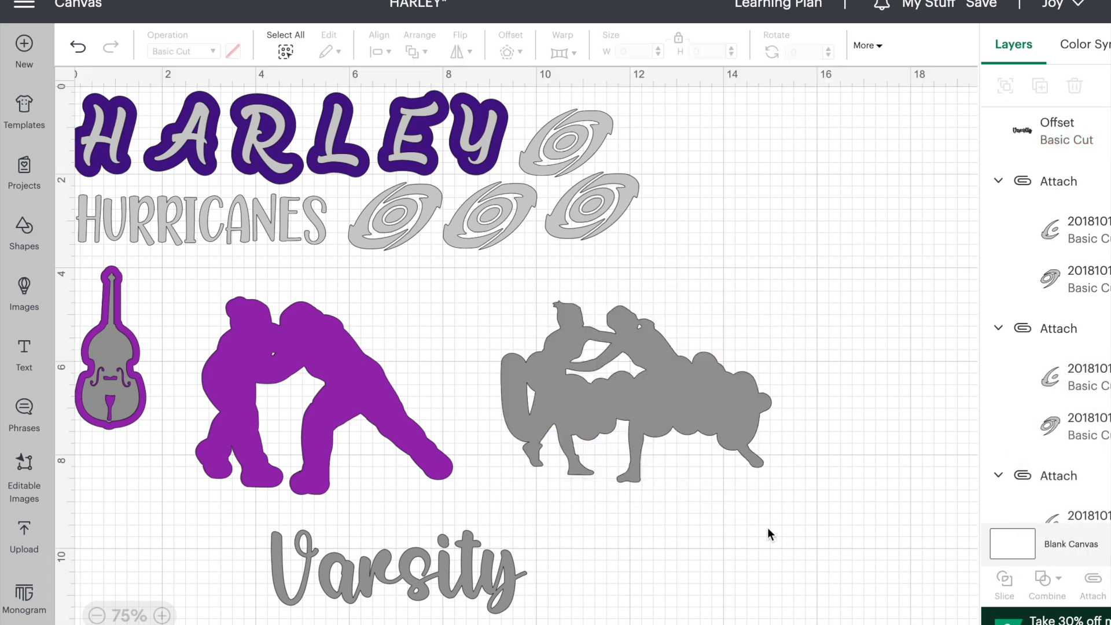
- Recolor the Varsity lettering purple, bring it to the front and place it on the welded wrestler shape
{"action": "left_click_drag", "start_coordinate": [471, 589], "coordinate": [507, 600]}
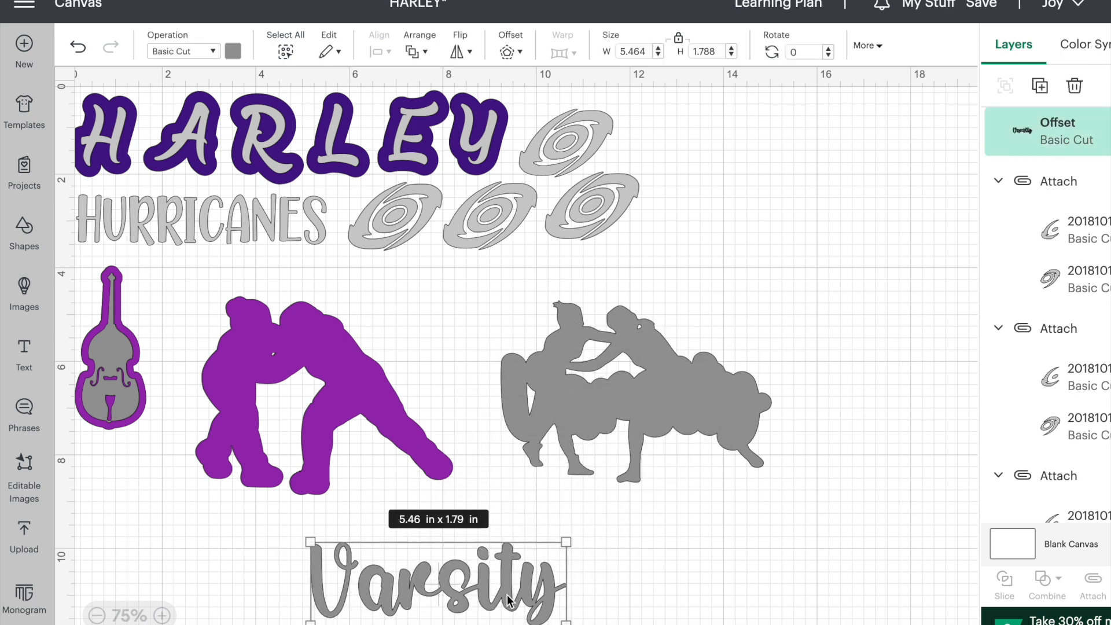
{"action": "left_click", "coordinate": [233, 51]}
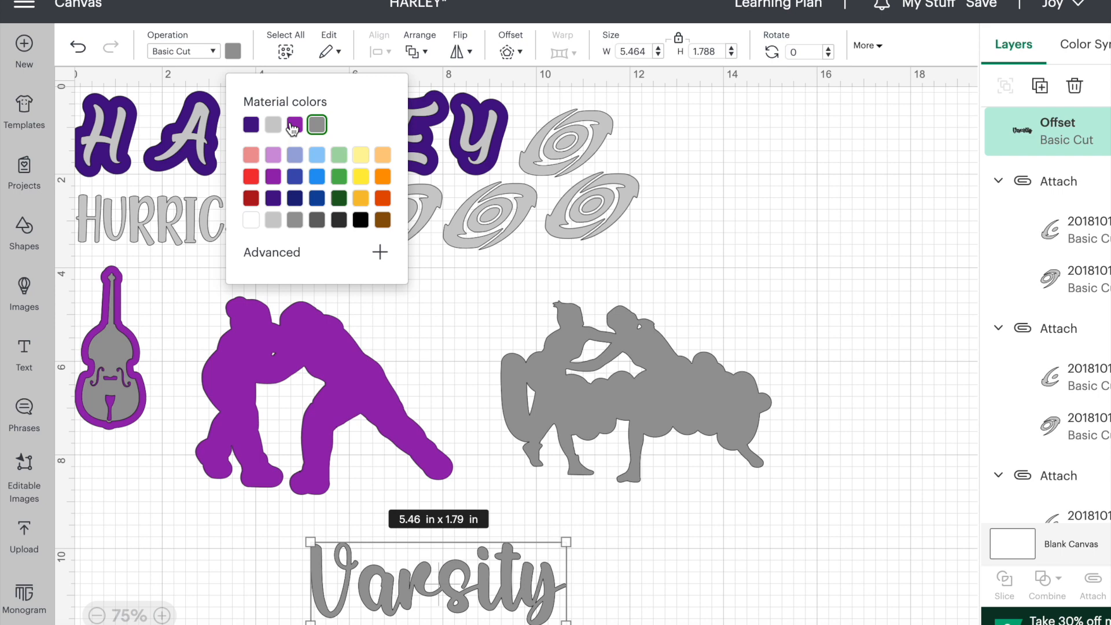
{"action": "left_click", "coordinate": [294, 125]}
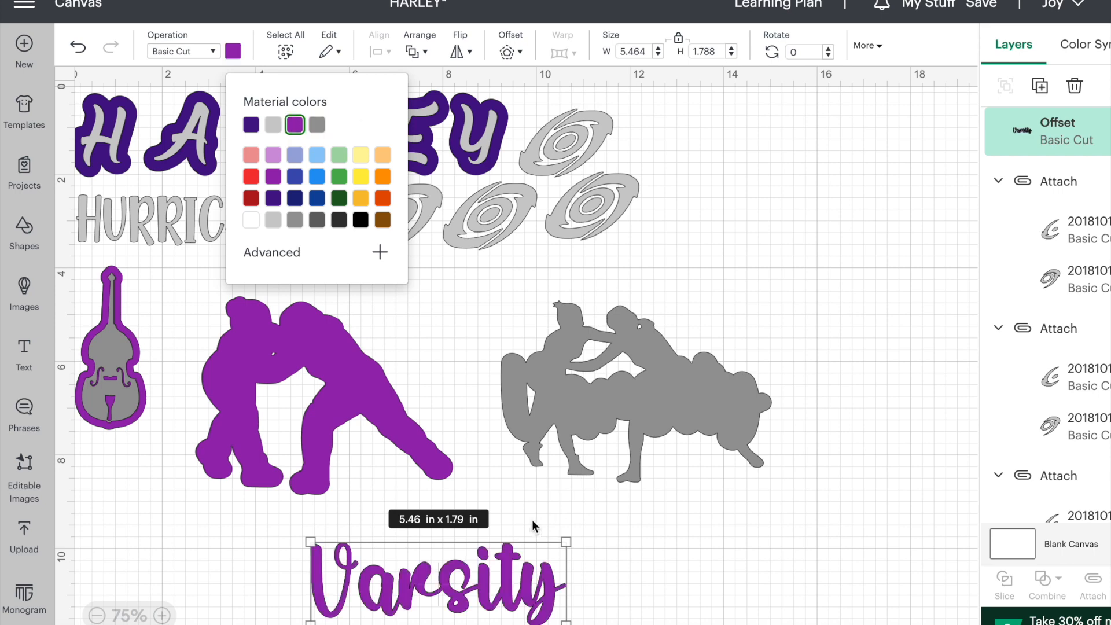
{"action": "right_click", "coordinate": [525, 579]}
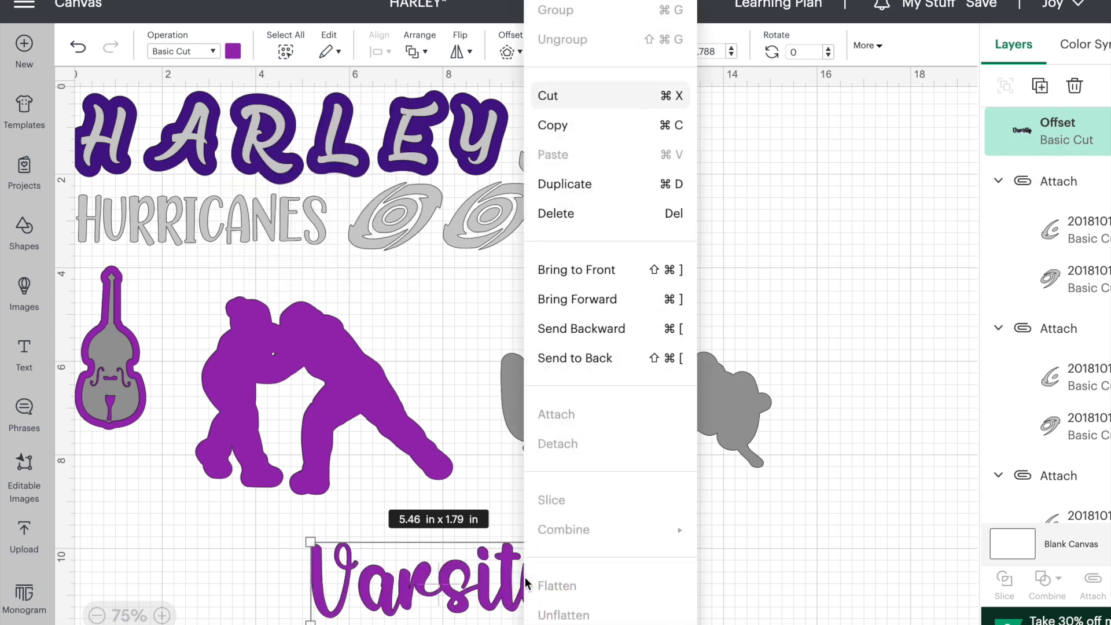
{"action": "left_click", "coordinate": [616, 272]}
{"action": "left_click_drag", "start_coordinate": [470, 606], "coordinate": [667, 422]}
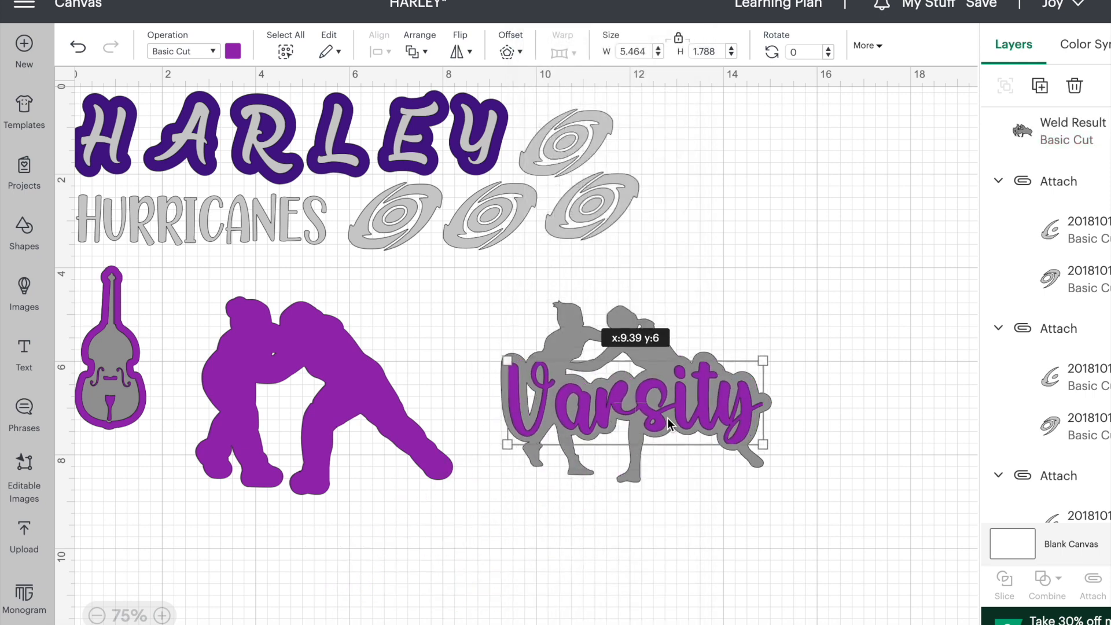
- Place the purple wrestler outline beneath the welded gray shape and Varsity lettering
{"action": "left_click", "coordinate": [468, 554]}
{"action": "left_click_drag", "start_coordinate": [414, 457], "coordinate": [732, 457]}
{"action": "left_click", "coordinate": [655, 579]}
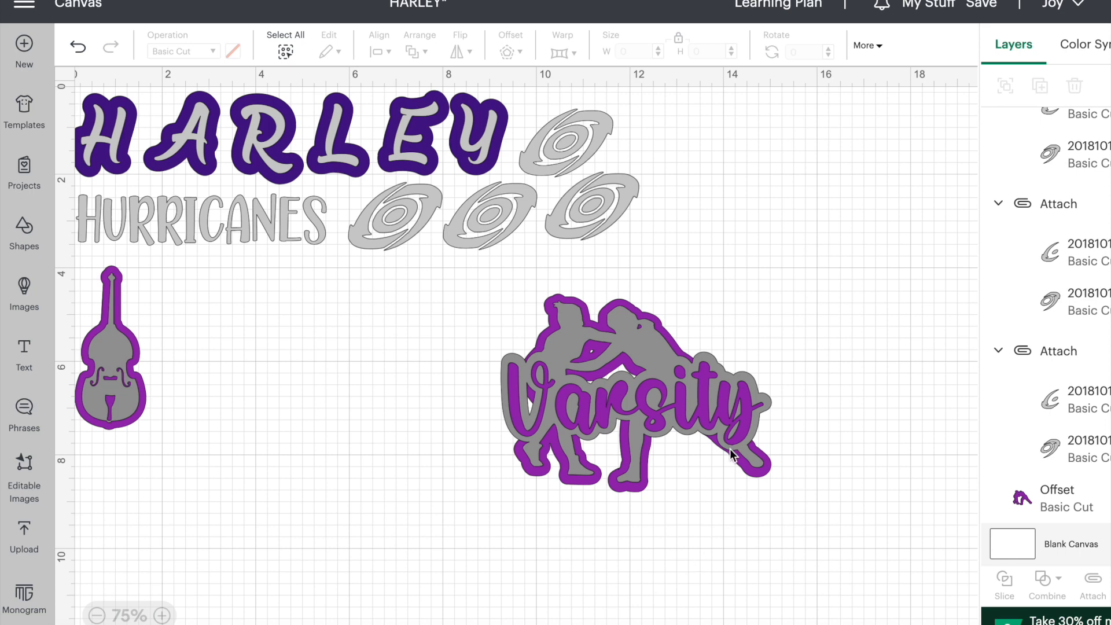
- Pull the Varsity lettering, the welded gray shape and the purple wrestler outline apart into separate empty areas of the canvas
{"action": "left_click_drag", "start_coordinate": [693, 401], "coordinate": [359, 337]}
{"action": "left_click_drag", "start_coordinate": [730, 405], "coordinate": [521, 502]}
{"action": "left_click_drag", "start_coordinate": [702, 421], "coordinate": [862, 209]}
{"action": "left_click_drag", "start_coordinate": [488, 481], "coordinate": [740, 462]}
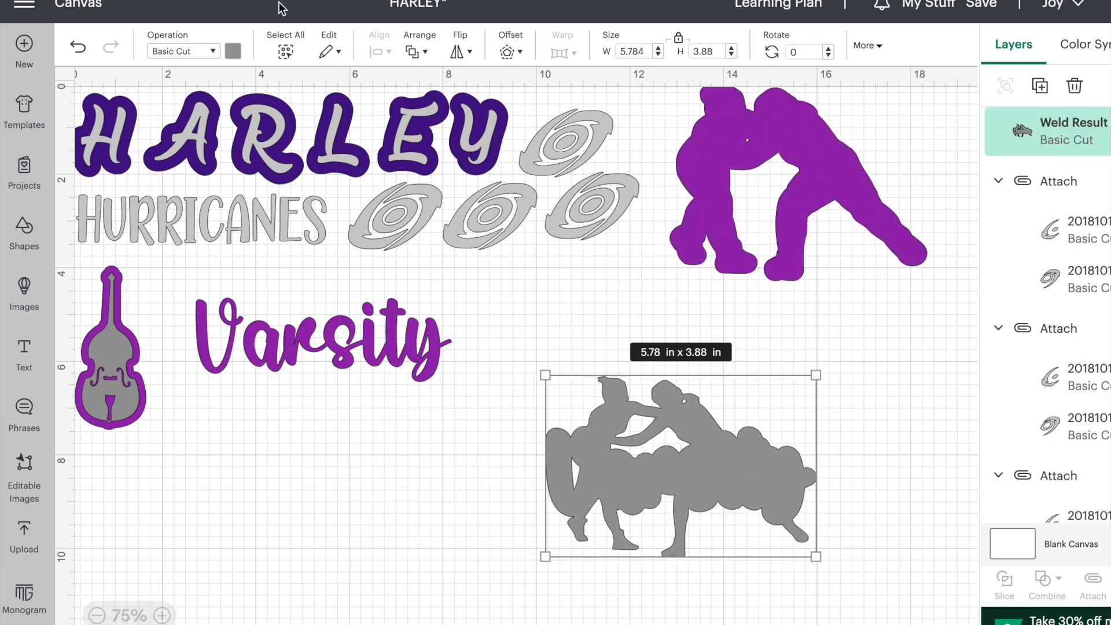
- Create a purple 0.25 in rounded offset around the welded gray shape and lay the purple Varsity lettering over it
{"action": "left_click", "coordinate": [513, 60]}
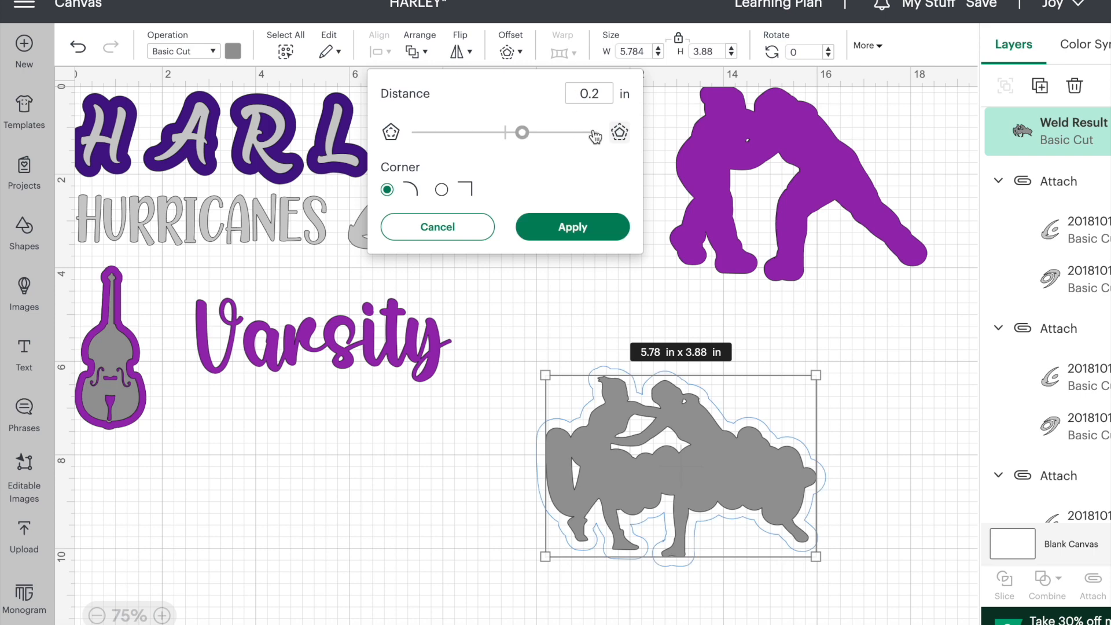
{"action": "type", "text": "5"}
{"action": "left_click", "coordinate": [571, 235]}
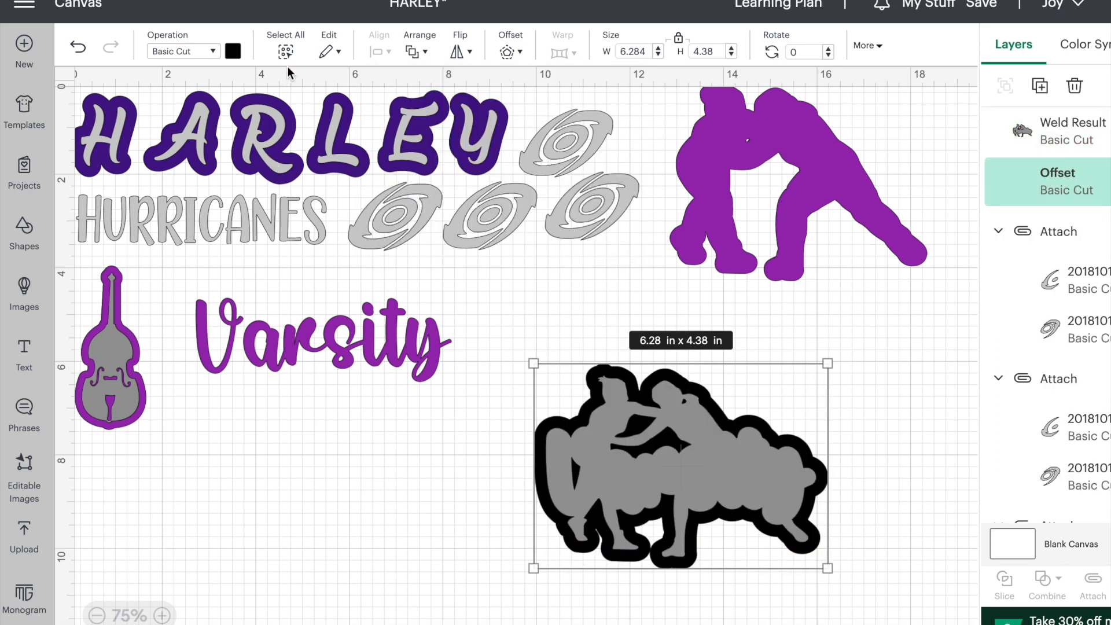
{"action": "left_click_drag", "start_coordinate": [272, 355], "coordinate": [629, 492]}
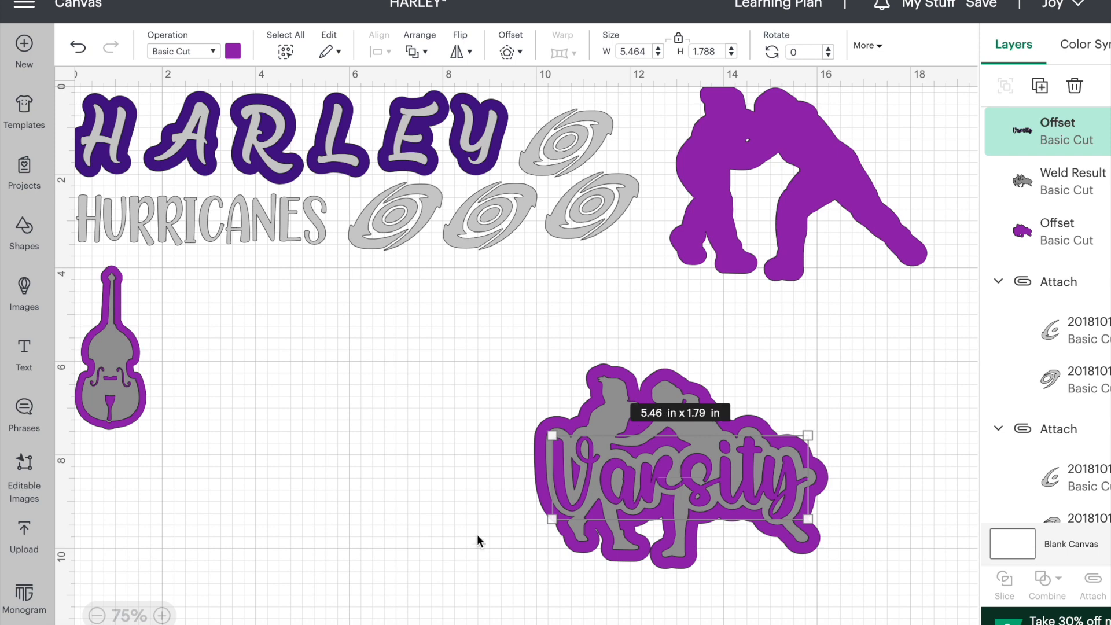
{"action": "left_click", "coordinate": [457, 526]}
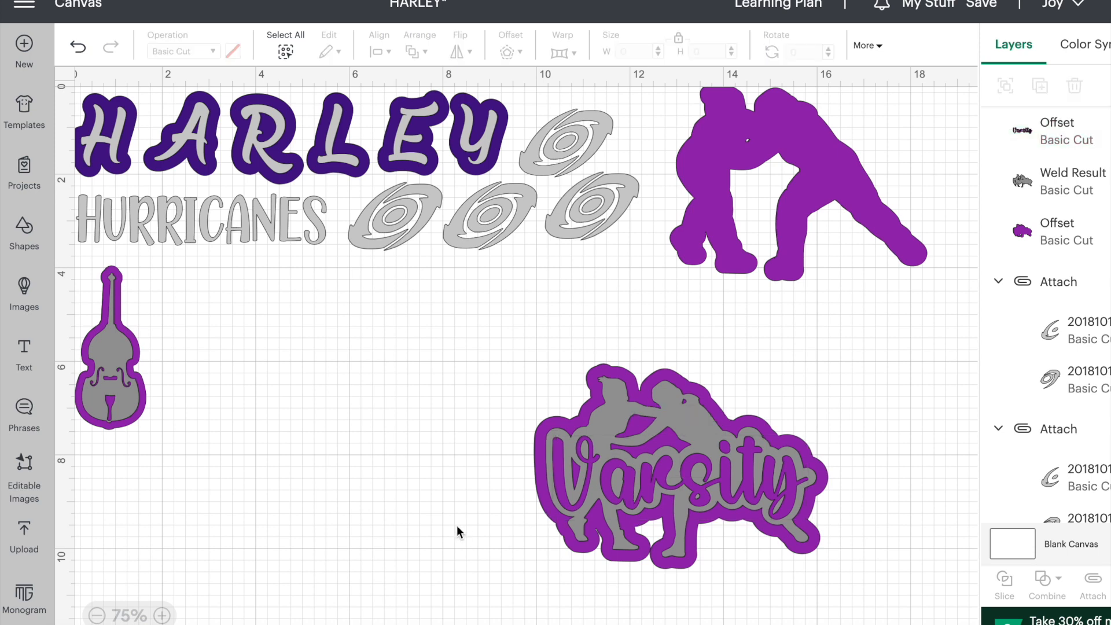
- Stack the gray shape and Varsity lettering on the original wrestler outline beside the bass, and paste copies of both onto the wider purple offset
{"action": "left_click_drag", "start_coordinate": [856, 189], "coordinate": [441, 439]}
{"action": "left_click_drag", "start_coordinate": [697, 477], "coordinate": [786, 268]}
{"action": "left_click_drag", "start_coordinate": [725, 482], "coordinate": [417, 460]}
{"action": "left_click_drag", "start_coordinate": [749, 295], "coordinate": [384, 444]}
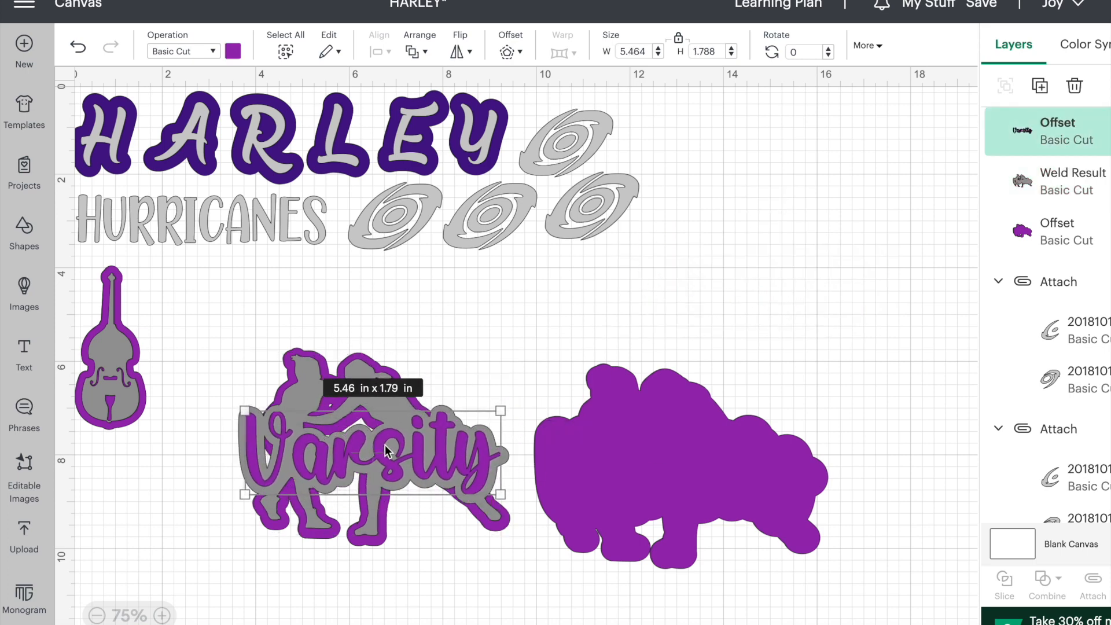
{"action": "left_click", "coordinate": [431, 561]}
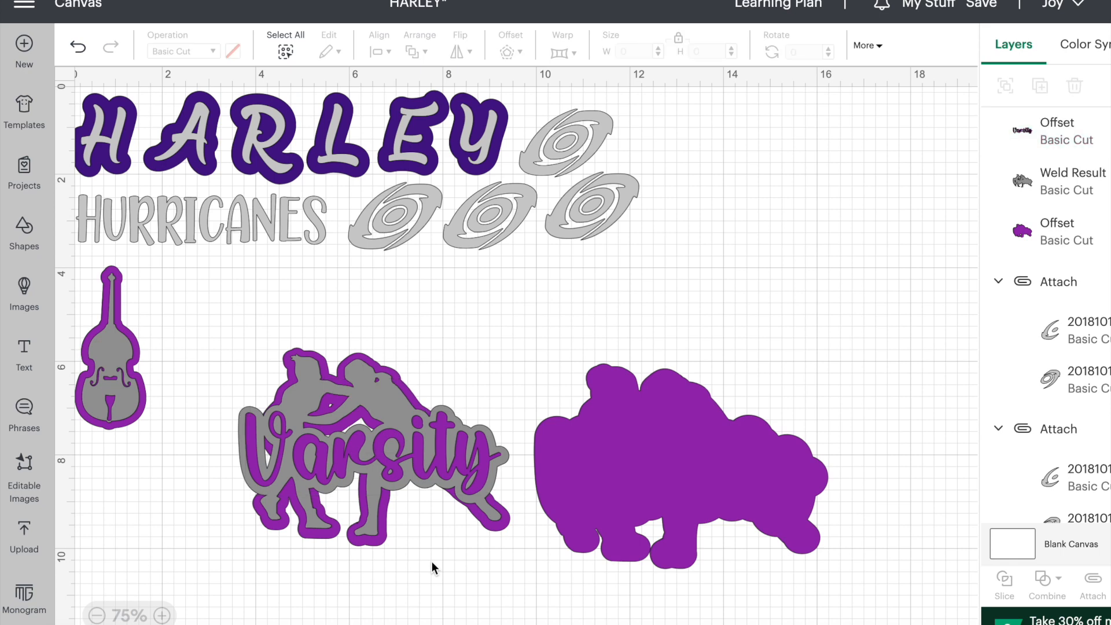
{"action": "key", "text": "ctrl+v"}
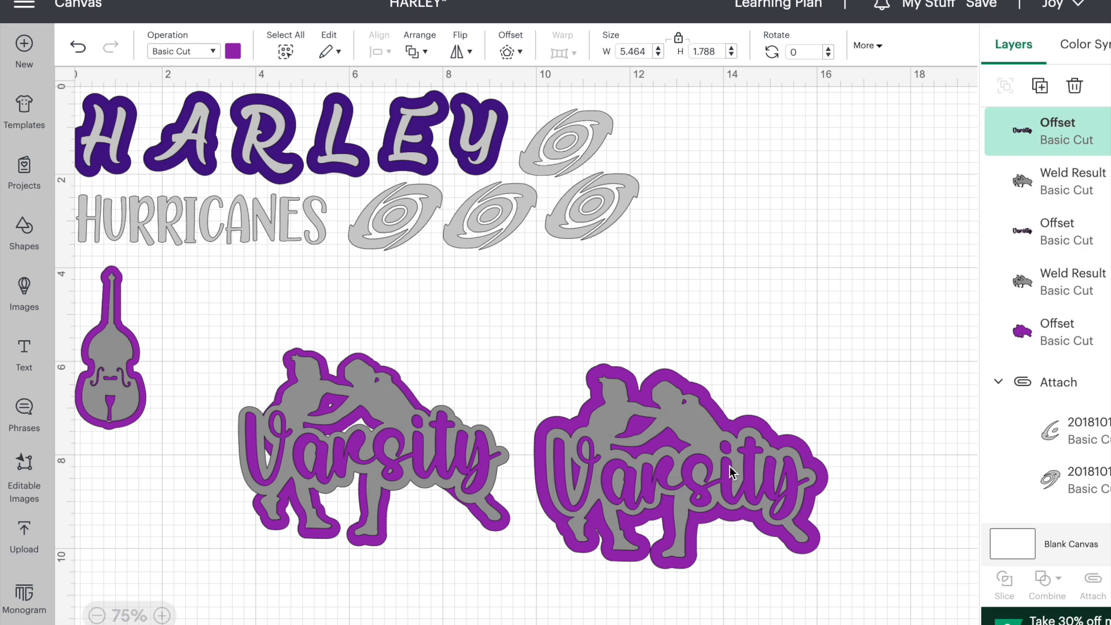
{"action": "left_click", "coordinate": [825, 339]}
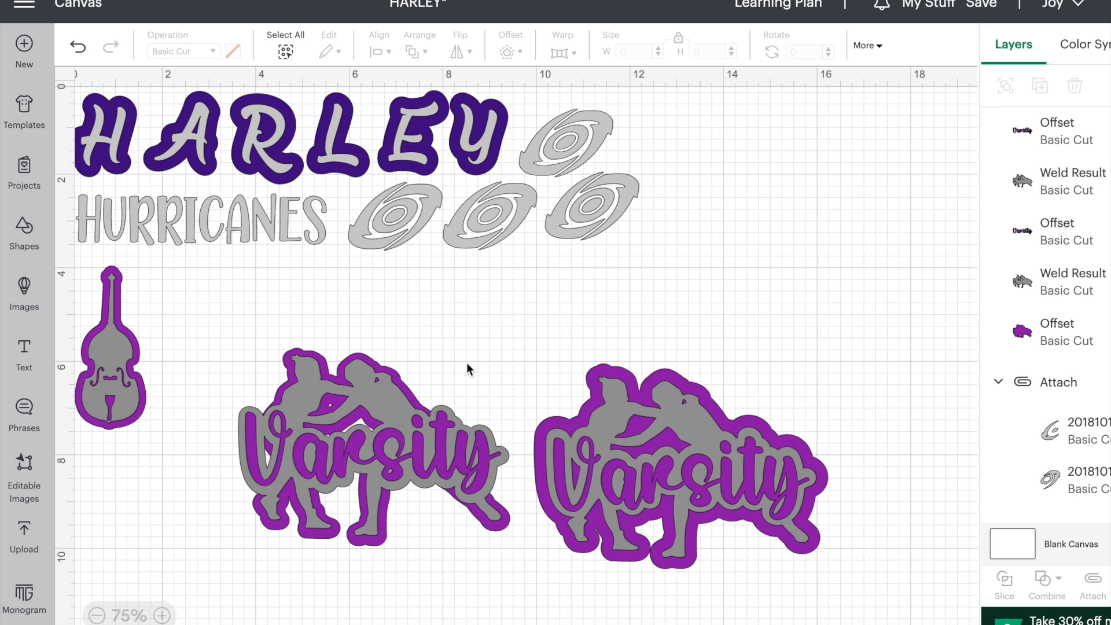
- Delete the Varsity wrestler version built on the original purple wrestler outline
{"action": "left_click_drag", "start_coordinate": [457, 375], "coordinate": [435, 387]}
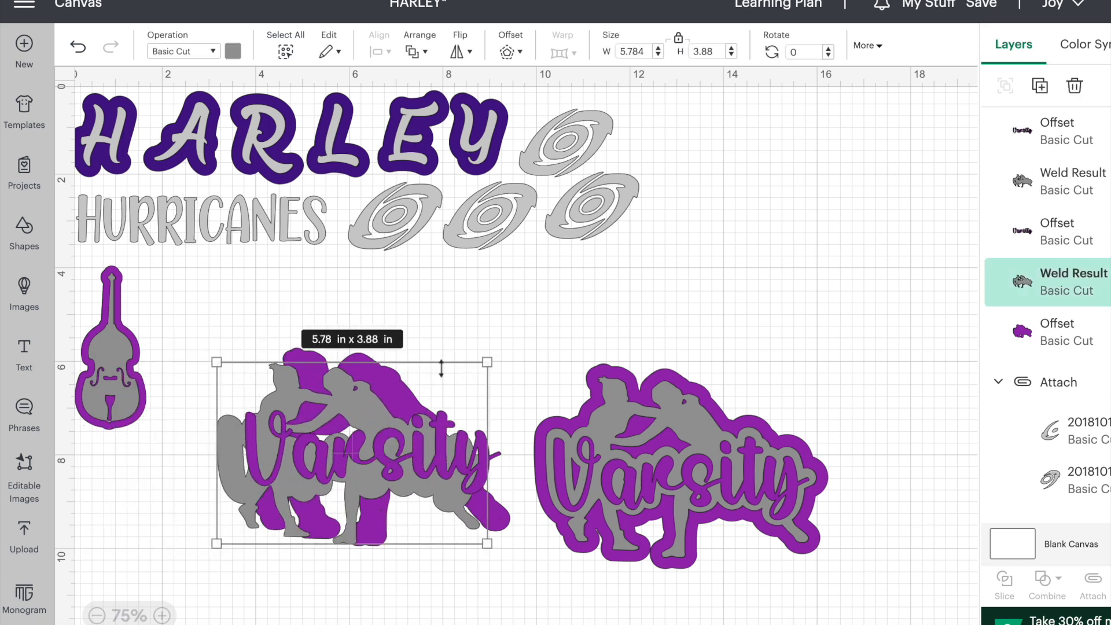
{"action": "left_click", "coordinate": [362, 313]}
{"action": "left_click_drag", "start_coordinate": [262, 328], "coordinate": [395, 531]}
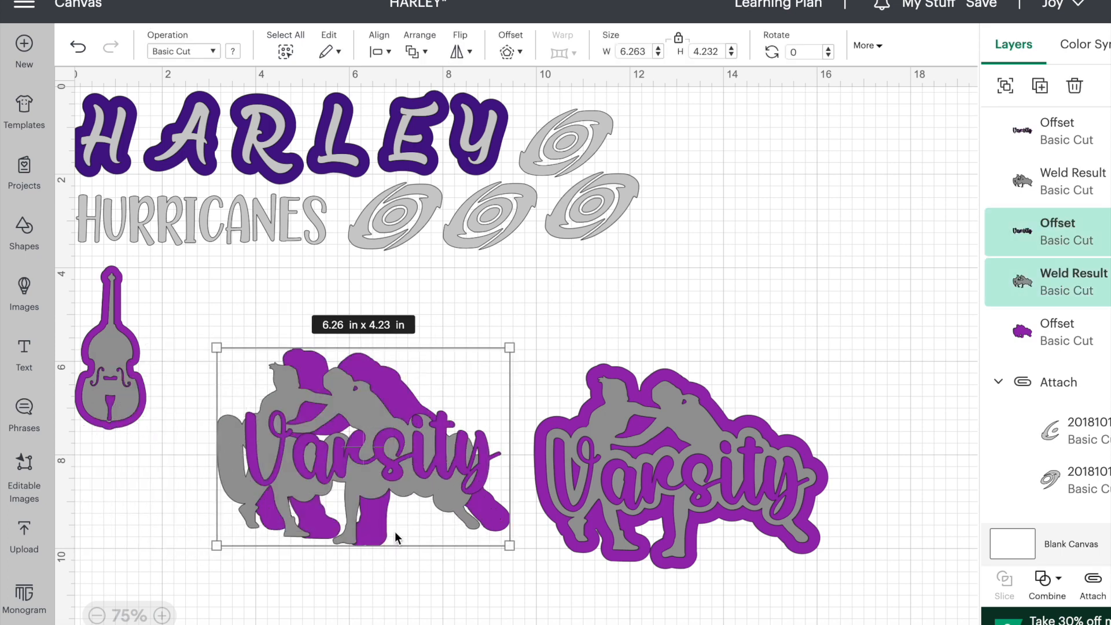
{"action": "key", "text": "Delete"}
- Move the remaining Varsity wrestler layers together closer to the bass and set their width to 5.8 in
{"action": "left_click_drag", "start_coordinate": [534, 557], "coordinate": [842, 588]}
{"action": "left_click_drag", "start_coordinate": [752, 463], "coordinate": [457, 399]}
{"action": "left_click", "coordinate": [658, 55]}
{"action": "left_click", "coordinate": [658, 55]}
{"action": "left_click", "coordinate": [658, 55]}
{"action": "left_click", "coordinate": [658, 55]}
{"action": "left_click", "coordinate": [658, 55]}
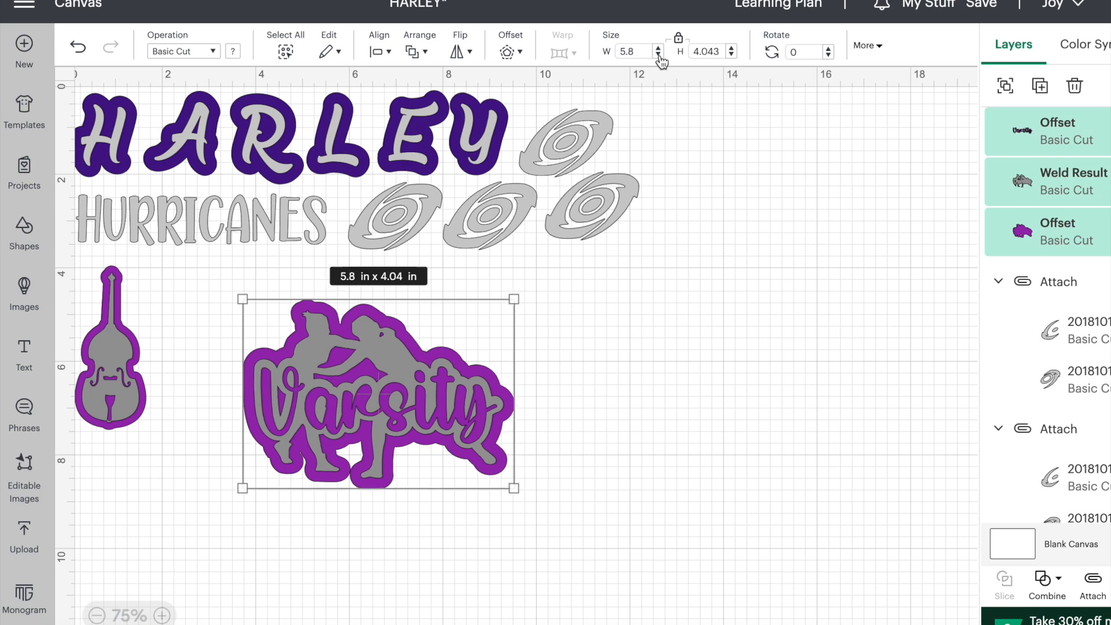
{"action": "left_click", "coordinate": [163, 616]}
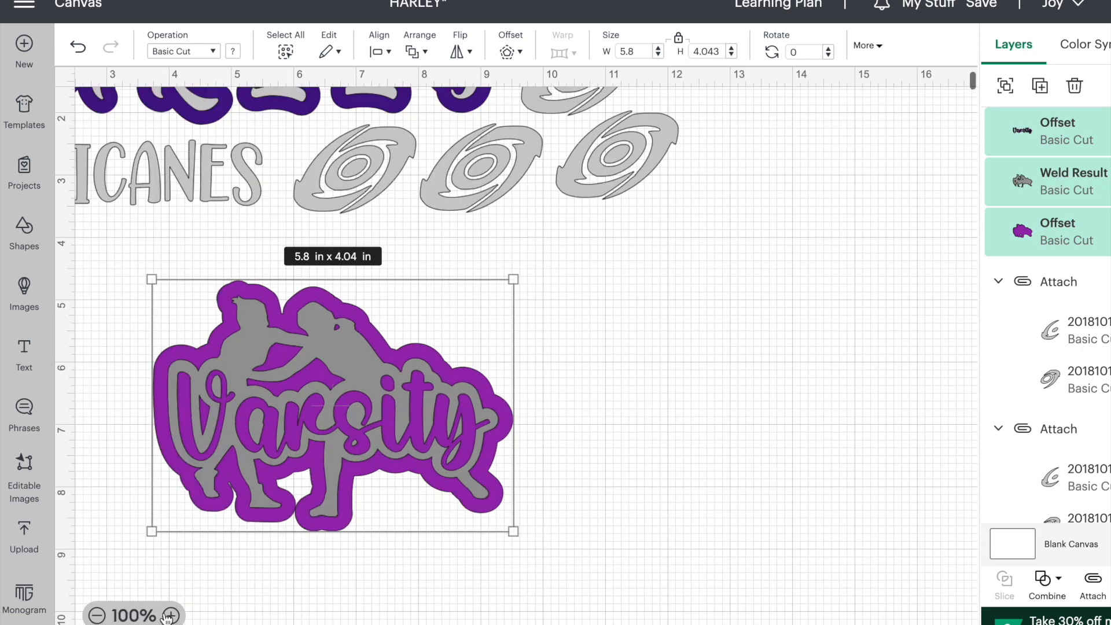
- Nudge the Varsity wrestler layers slightly upward
{"action": "left_click", "coordinate": [64, 76]}
{"action": "key", "text": "Up"}
{"action": "key", "text": "Up"}
{"action": "key", "text": "Up"}
{"action": "key", "text": "Up"}
{"action": "key", "text": "Up"}
{"action": "key", "text": "Up"}
{"action": "key", "text": "Up"}
{"action": "left_click", "coordinate": [64, 75]}
{"action": "key", "text": "Up"}
{"action": "key", "text": "Up"}
{"action": "key", "text": "Up"}
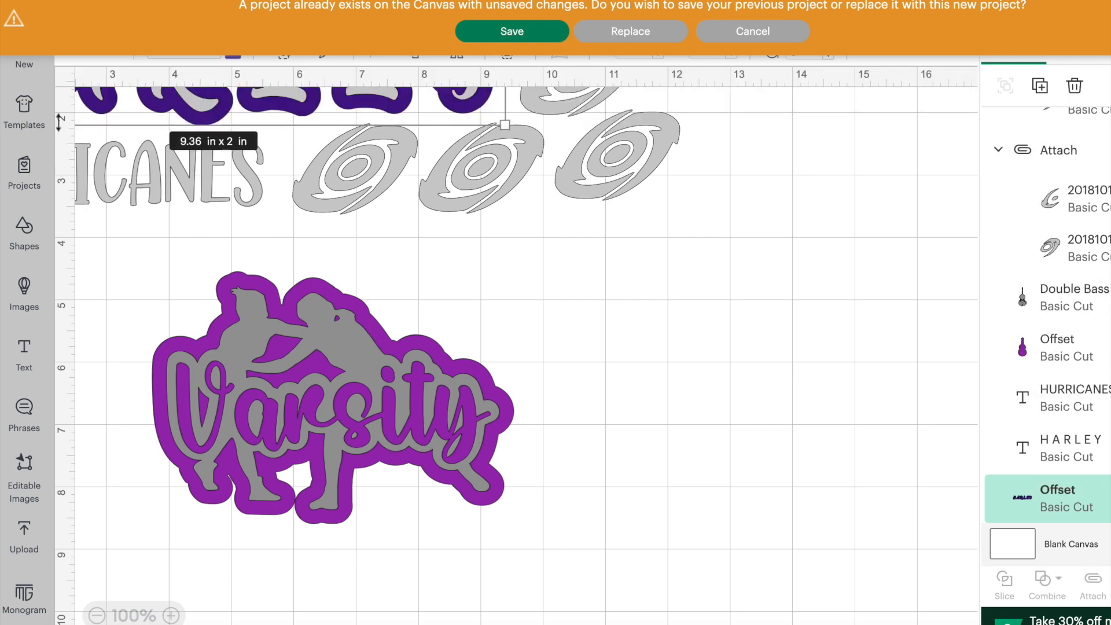
- Save the unsaved design and reopen it from the saved projects
{"action": "left_click", "coordinate": [530, 33]}
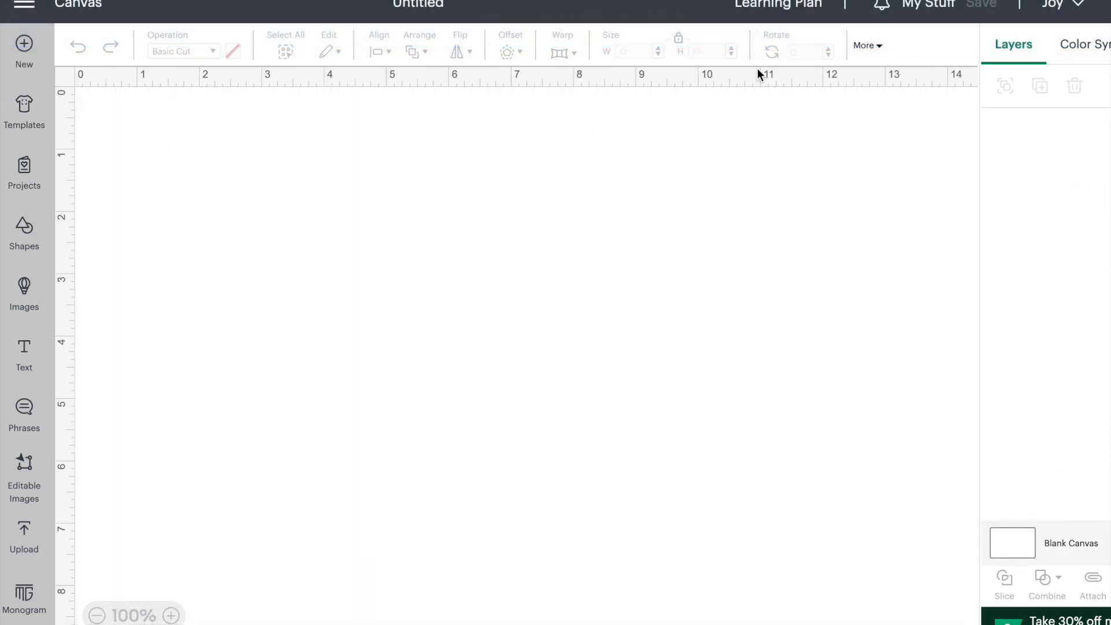
{"action": "left_click", "coordinate": [929, 4]}
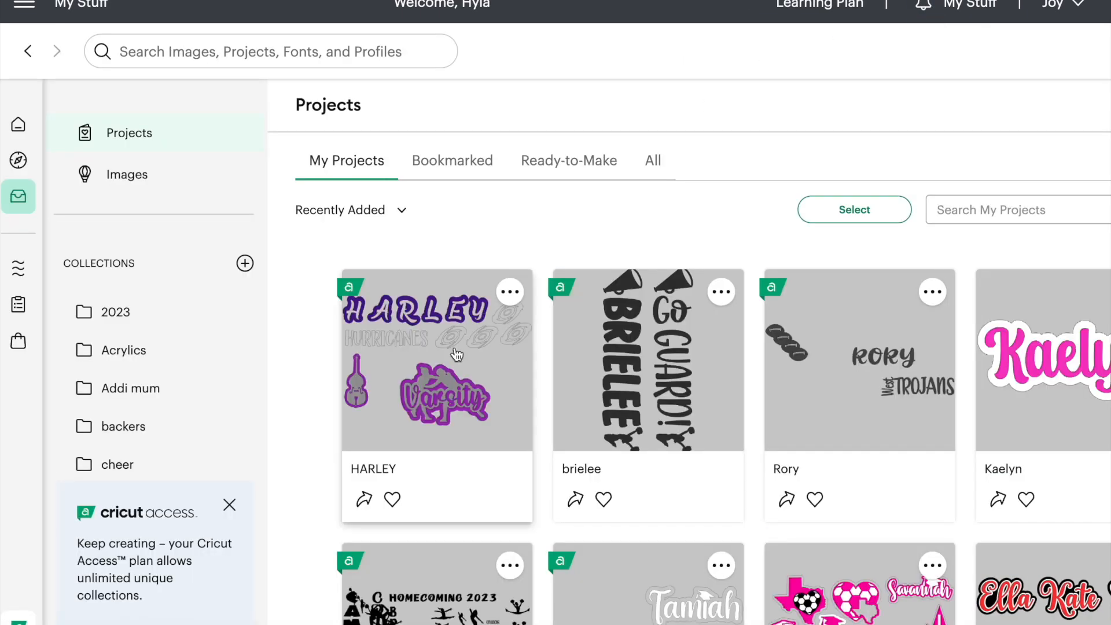
{"action": "left_click", "coordinate": [492, 324]}
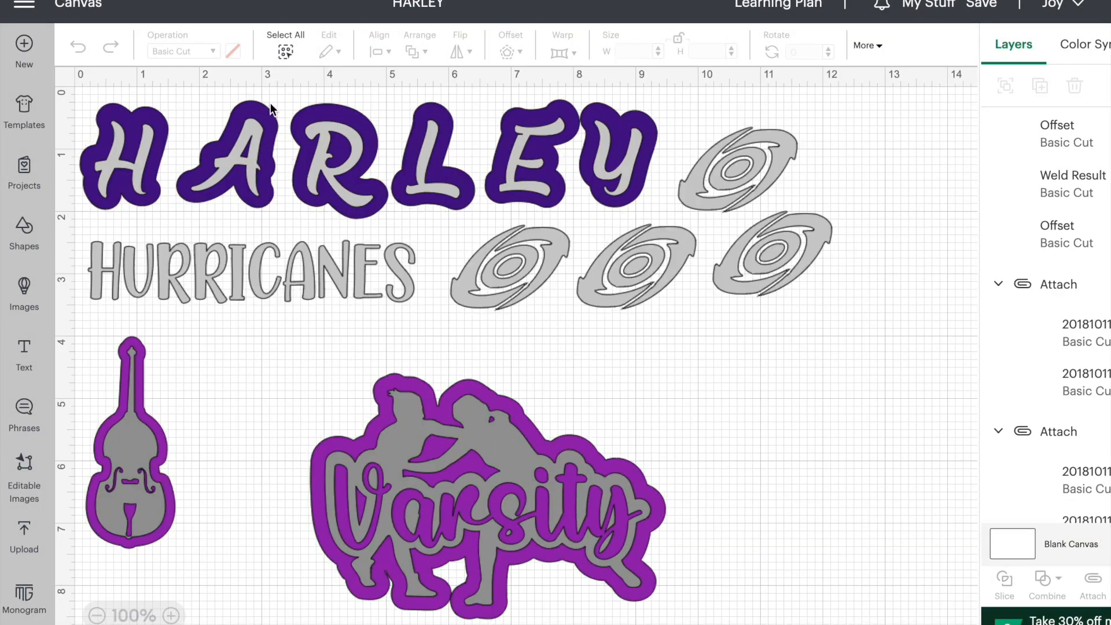
- Set the width of the three Varsity wrestler layers to 5.5 in
{"action": "left_click_drag", "start_coordinate": [713, 429], "coordinate": [345, 564]}
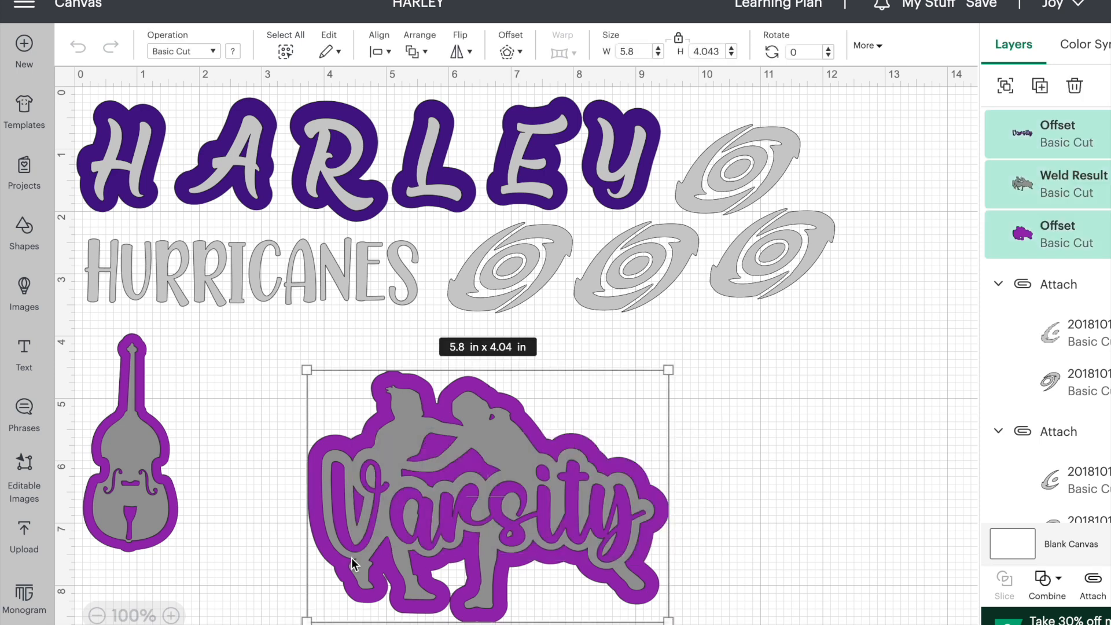
{"action": "left_click", "coordinate": [658, 55]}
{"action": "left_click", "coordinate": [658, 55]}
{"action": "left_click", "coordinate": [658, 55]}
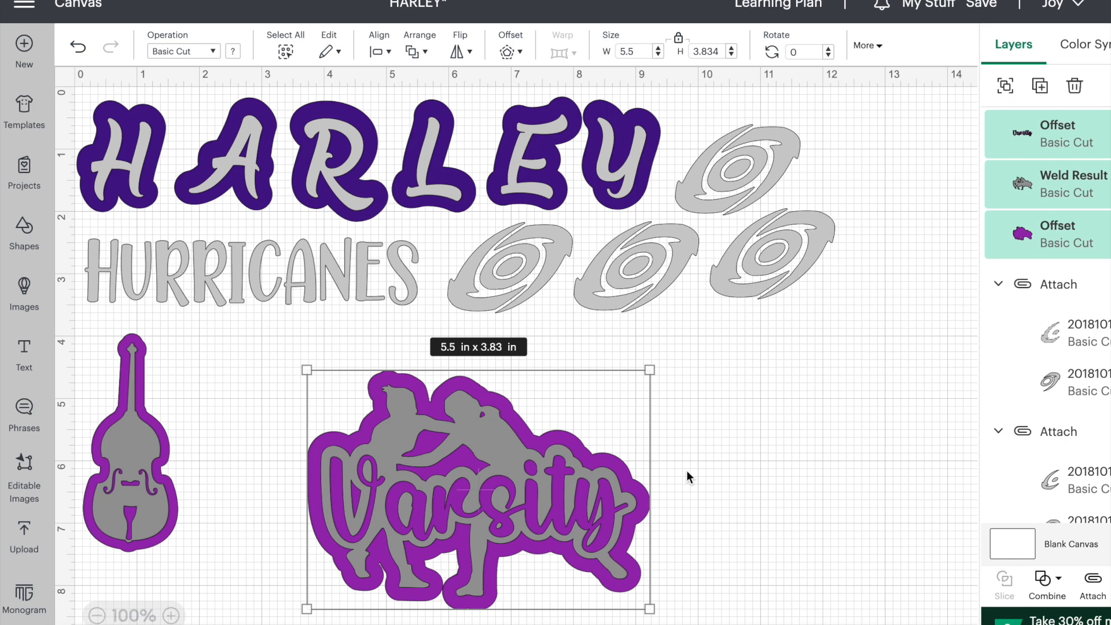
- Move the Varsity wrestler layers about 1.25 in to the right, away from the bass, and save the project
{"action": "left_click_drag", "start_coordinate": [437, 494], "coordinate": [515, 490]}
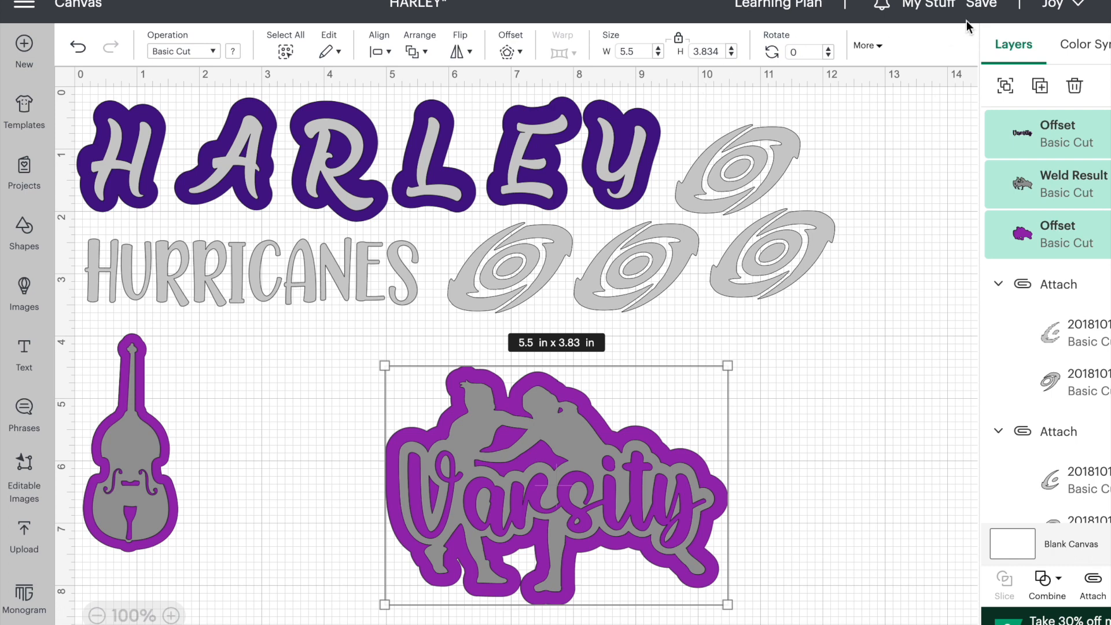
{"action": "left_click", "coordinate": [980, 10]}
{"action": "left_click", "coordinate": [990, 38]}
- Move the double bass and its purple outline next to the Varsity wrestlers and save the project
{"action": "left_click_drag", "start_coordinate": [218, 372], "coordinate": [173, 529]}
{"action": "left_click_drag", "start_coordinate": [128, 494], "coordinate": [308, 540]}
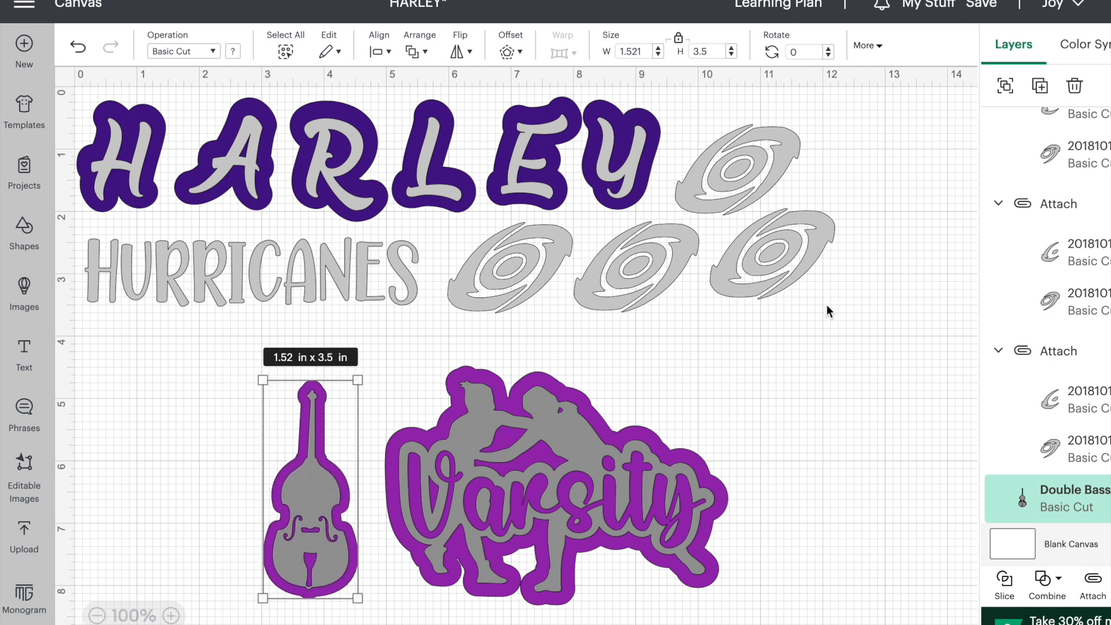
{"action": "left_click", "coordinate": [989, 16]}
{"action": "left_click", "coordinate": [992, 39]}
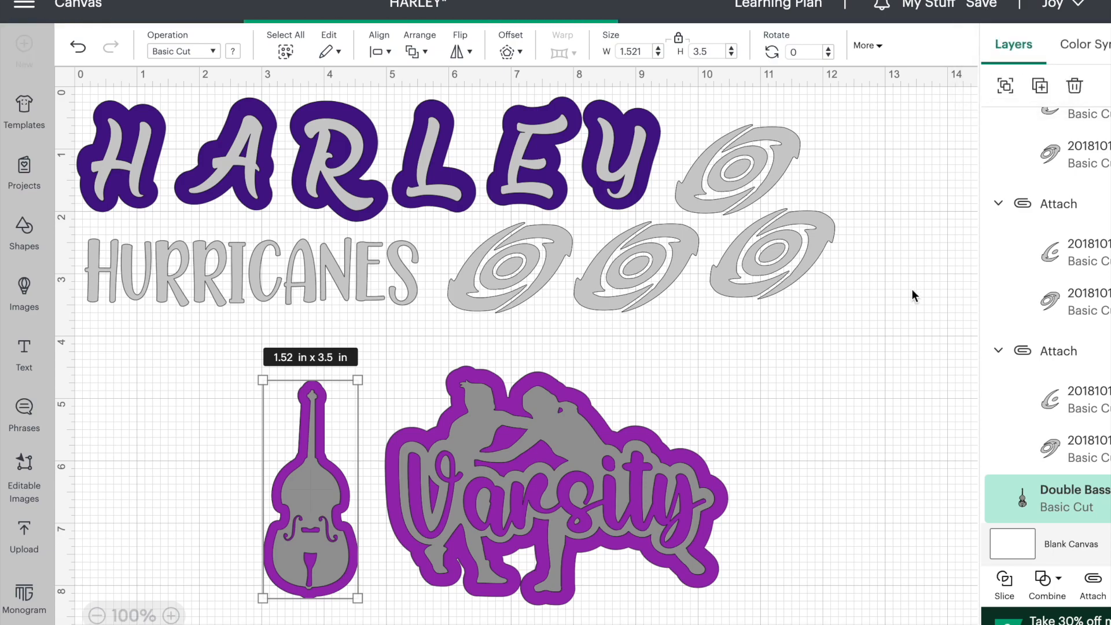